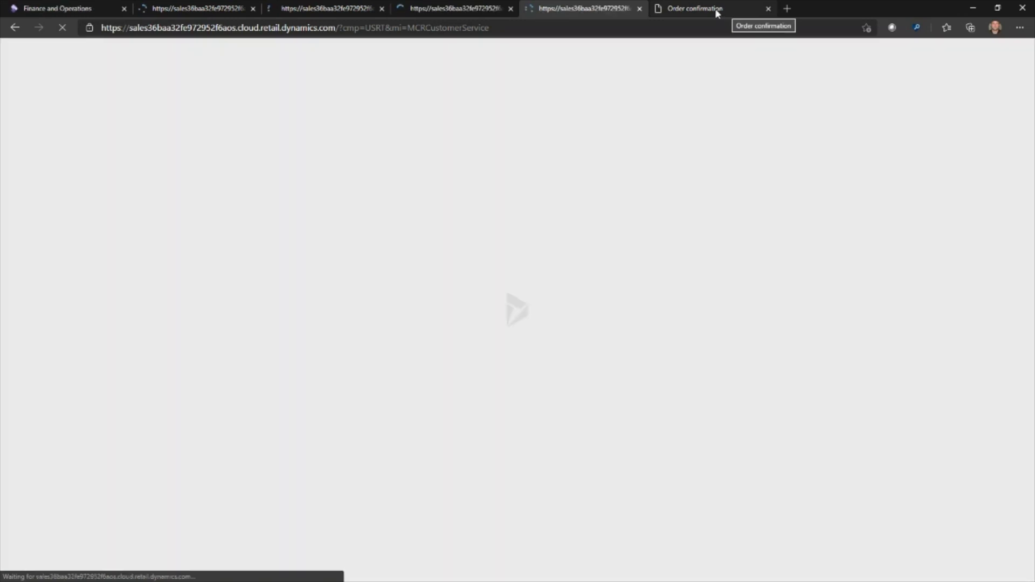
# Return to the Order confirmation tab and load the Fabrikam storefront homepage
pyautogui.click(715, 8)
pyautogui.click(74, 95)
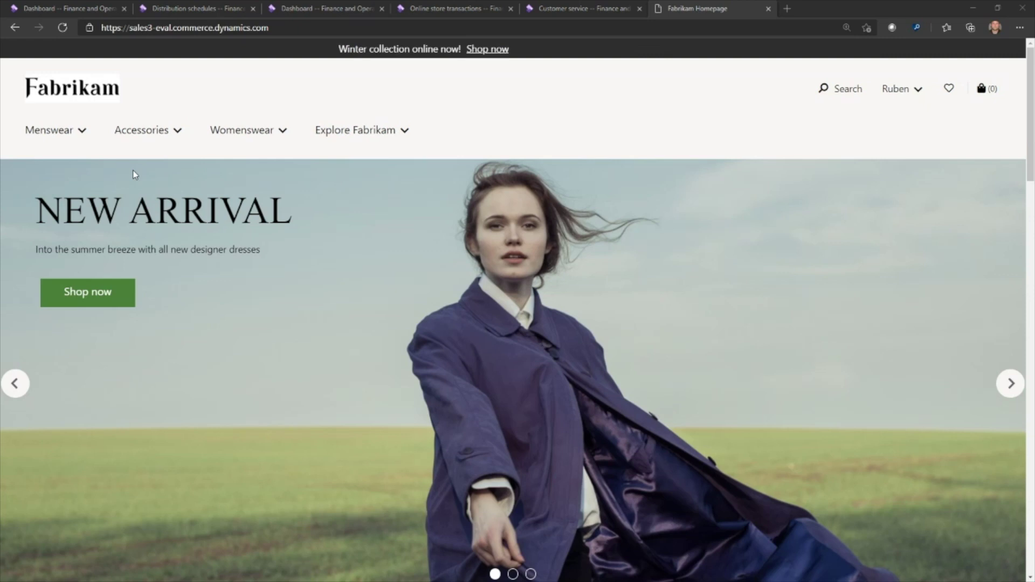
# Add the $42.00 Black Skinny Tie from Accessories > Ties to the bag
pyautogui.click(150, 139)
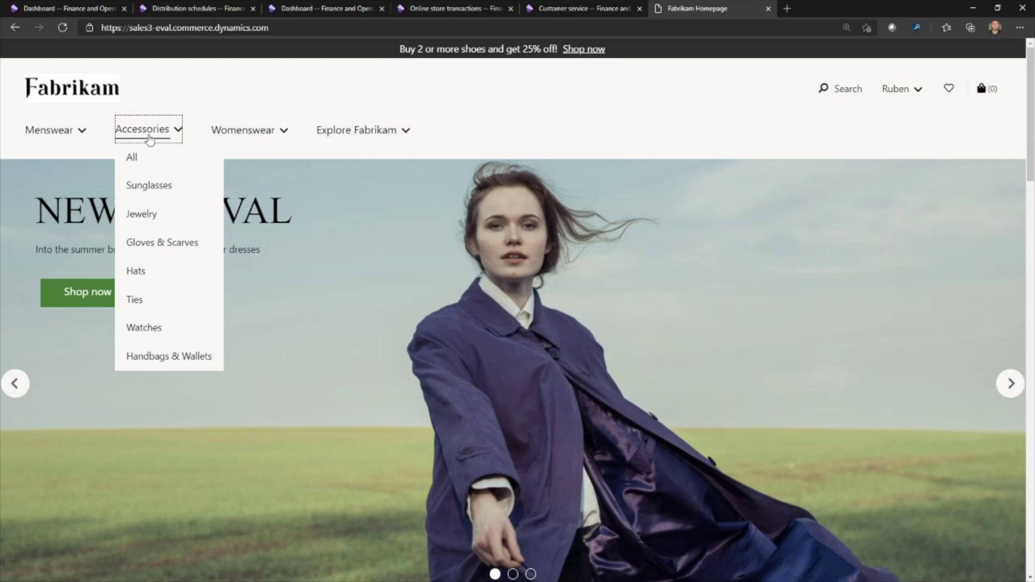
pyautogui.click(135, 300)
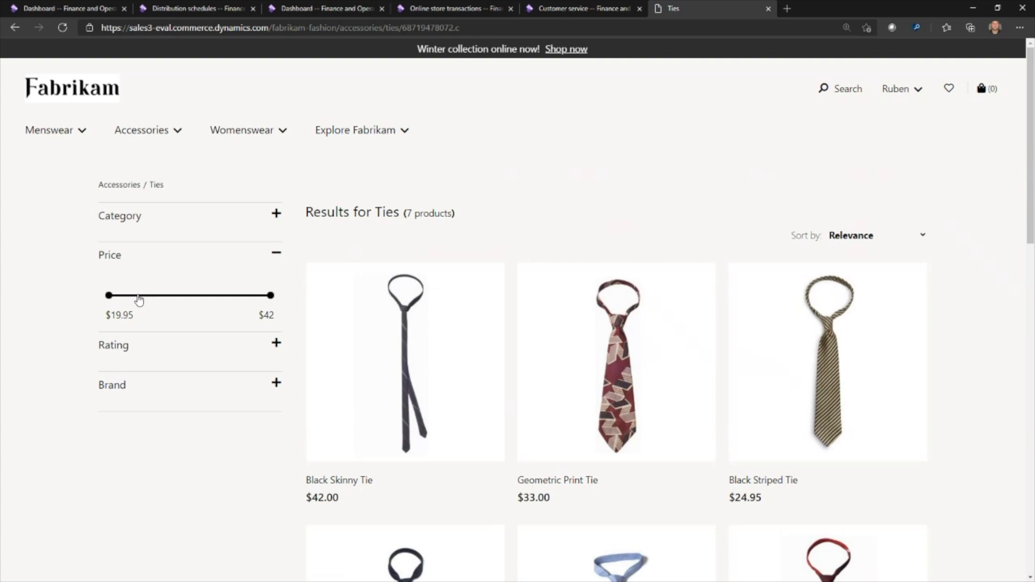
pyautogui.click(386, 337)
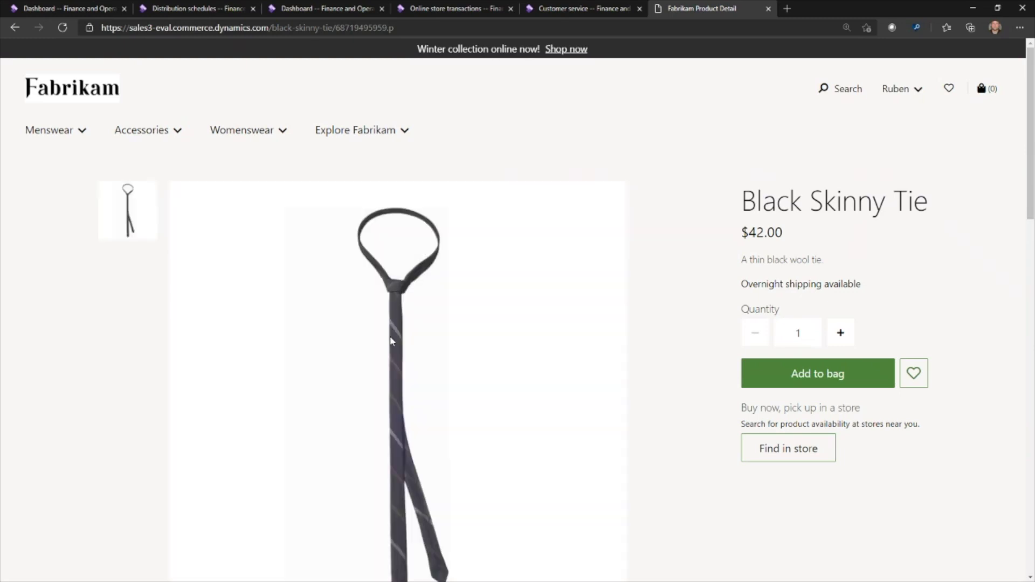
pyautogui.click(761, 372)
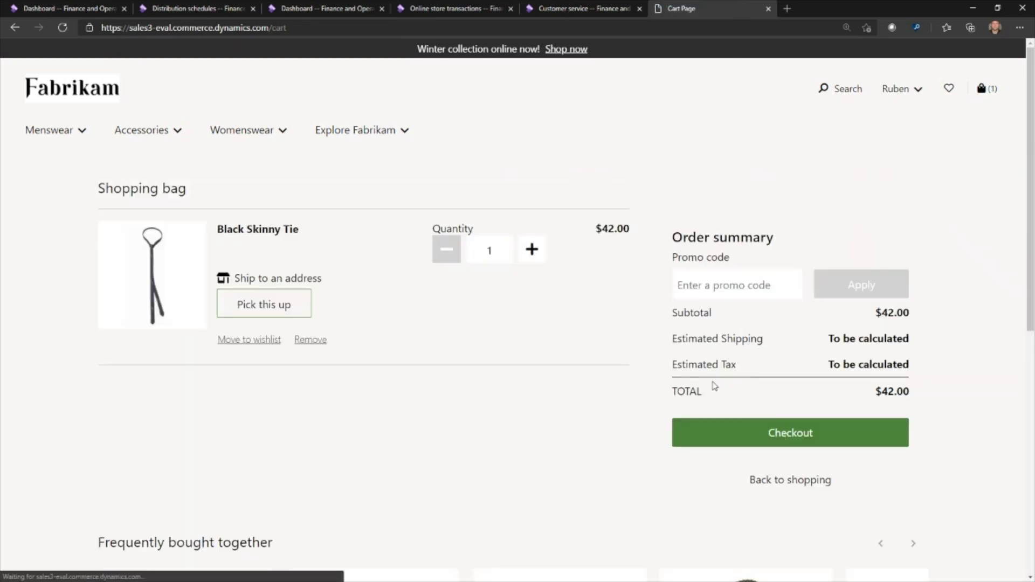
# Set the Black Skinny Tie for pickup at the store found by searching 'san francisco'
pyautogui.click(292, 305)
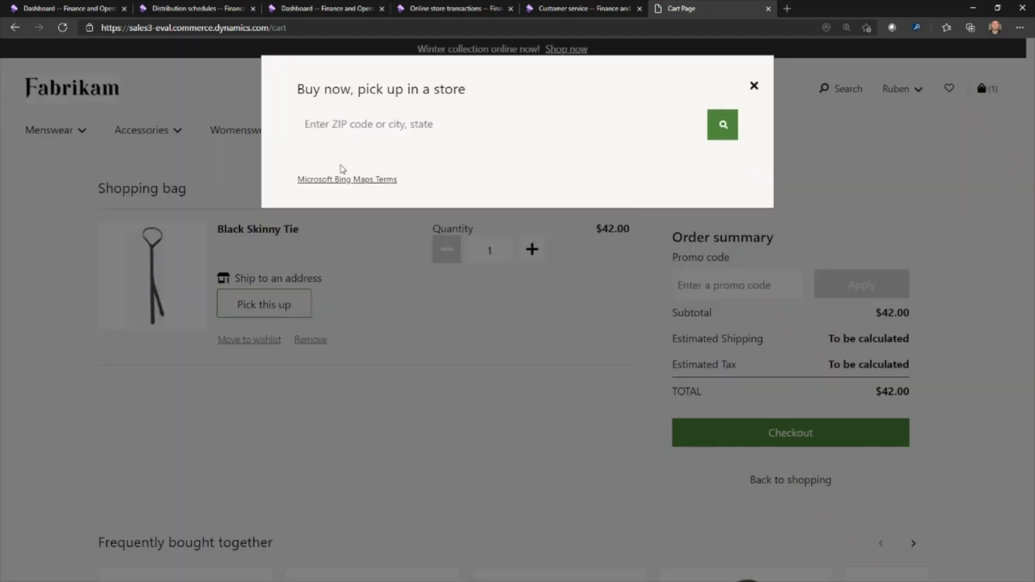
pyautogui.click(360, 117)
pyautogui.write('sa')
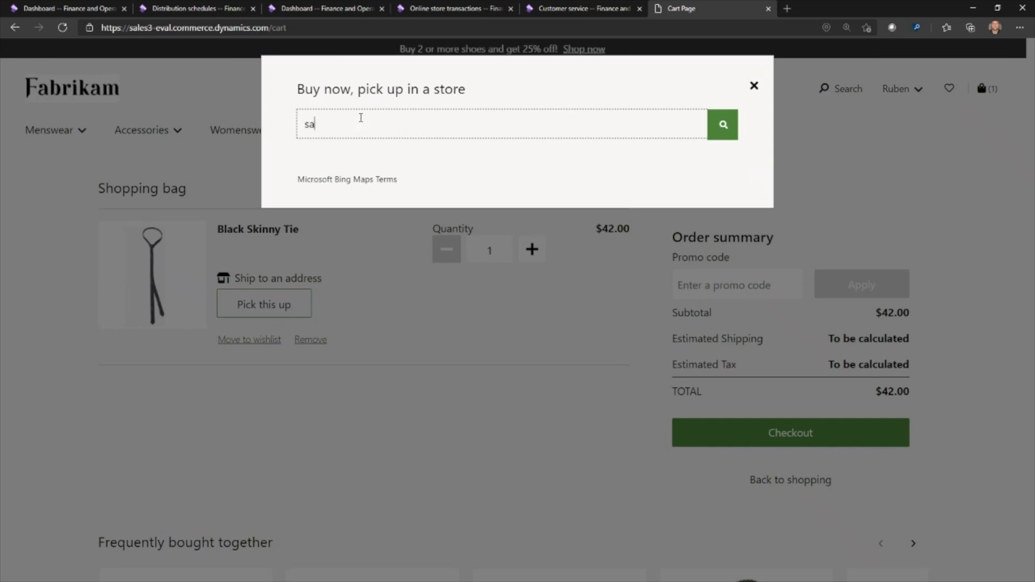
pyautogui.write('n francisco')
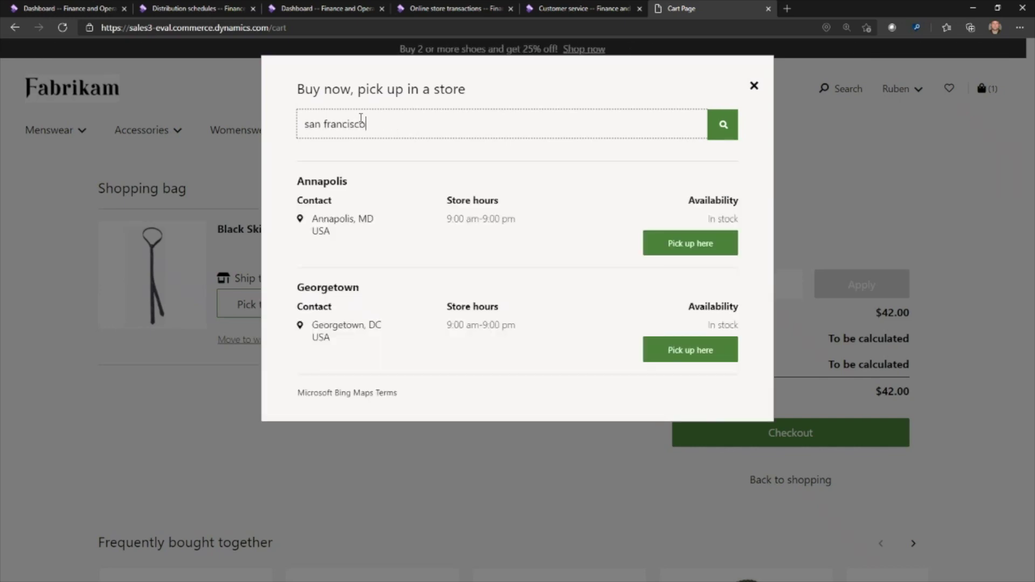
pyautogui.press('Tab')
pyautogui.press('Return')
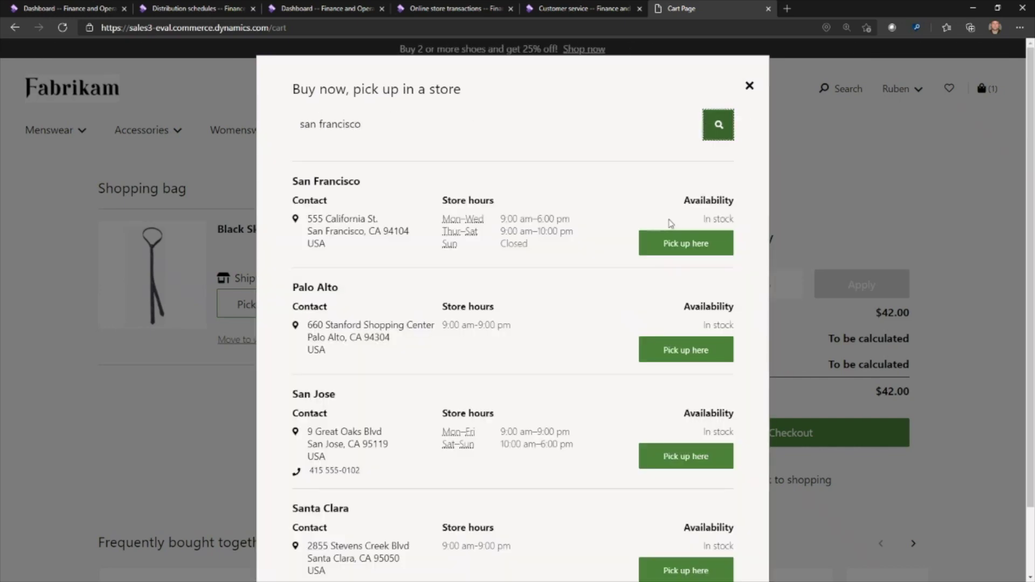
pyautogui.click(661, 244)
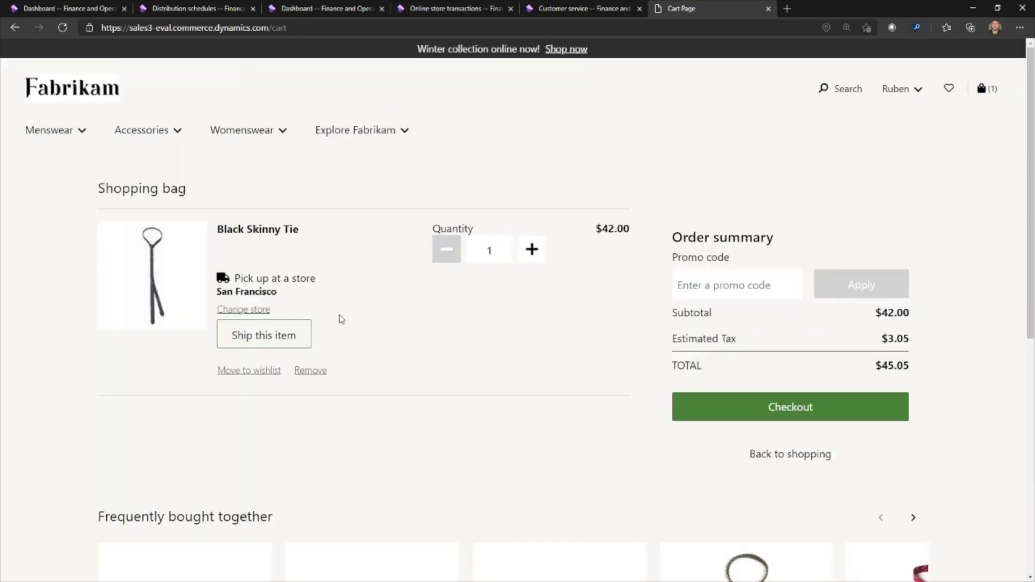
# Start checkout and enter 'Work' as the billing address name
pyautogui.click(695, 407)
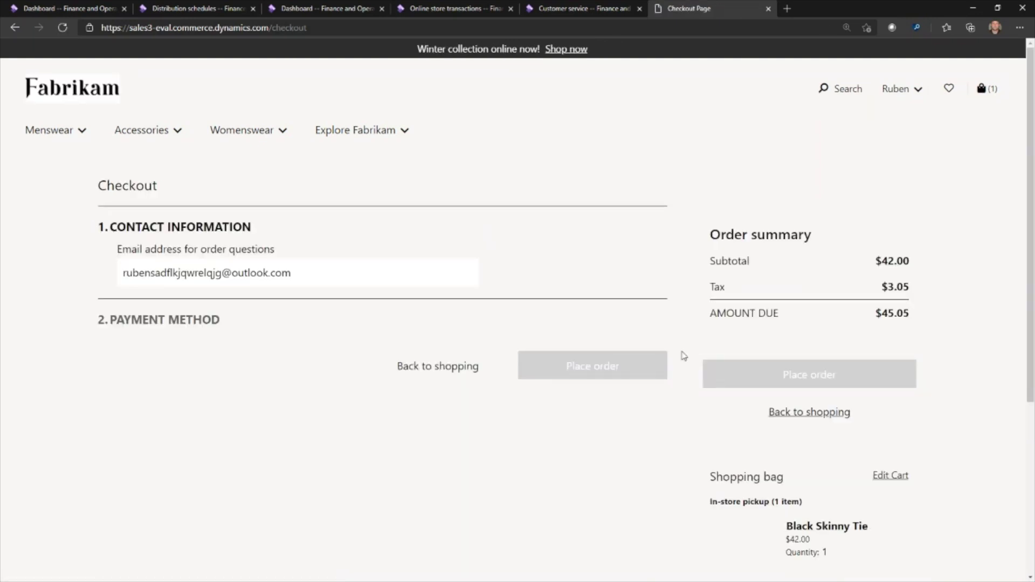
pyautogui.scroll(-6, 67, 361)
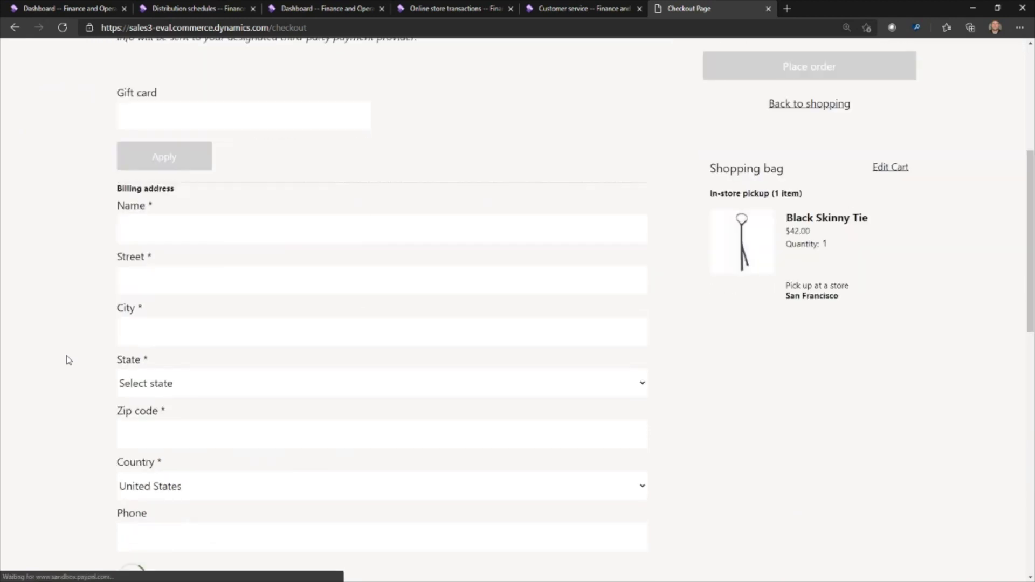
pyautogui.click(167, 212)
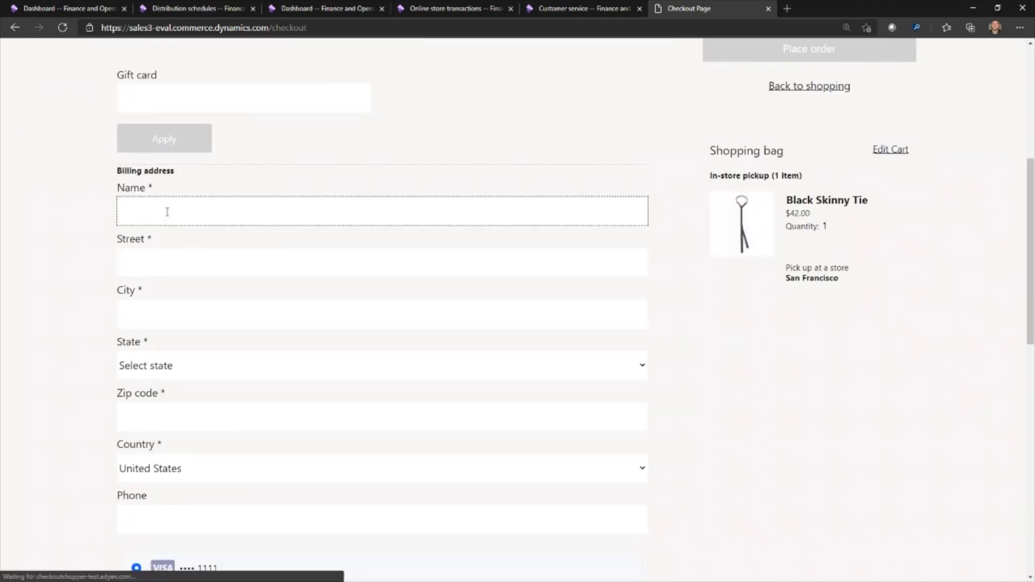
pyautogui.write('Work')
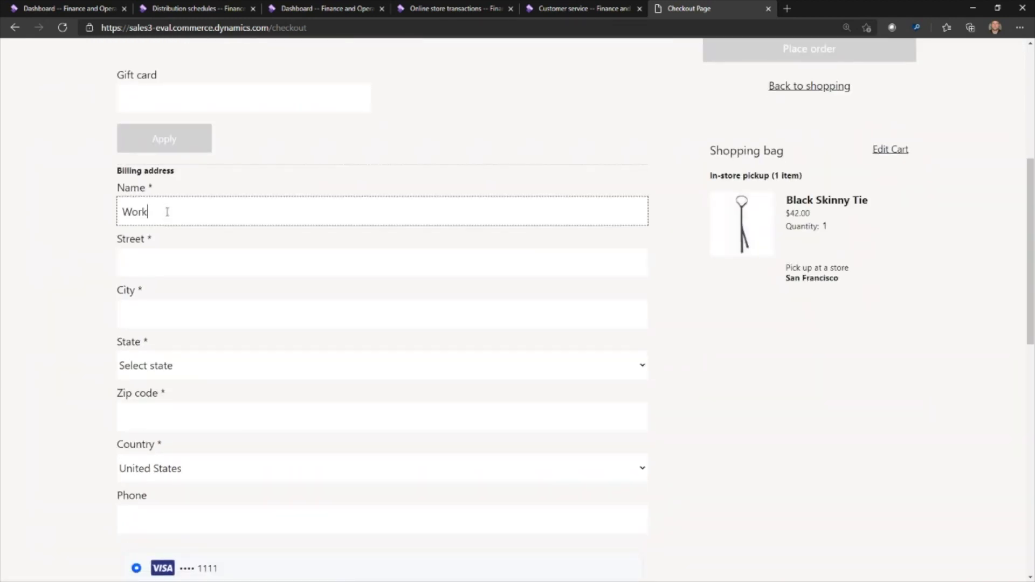
pyautogui.press('Tab')
# Fill in the billing street, city, state and zip code
pyautogui.write('12')
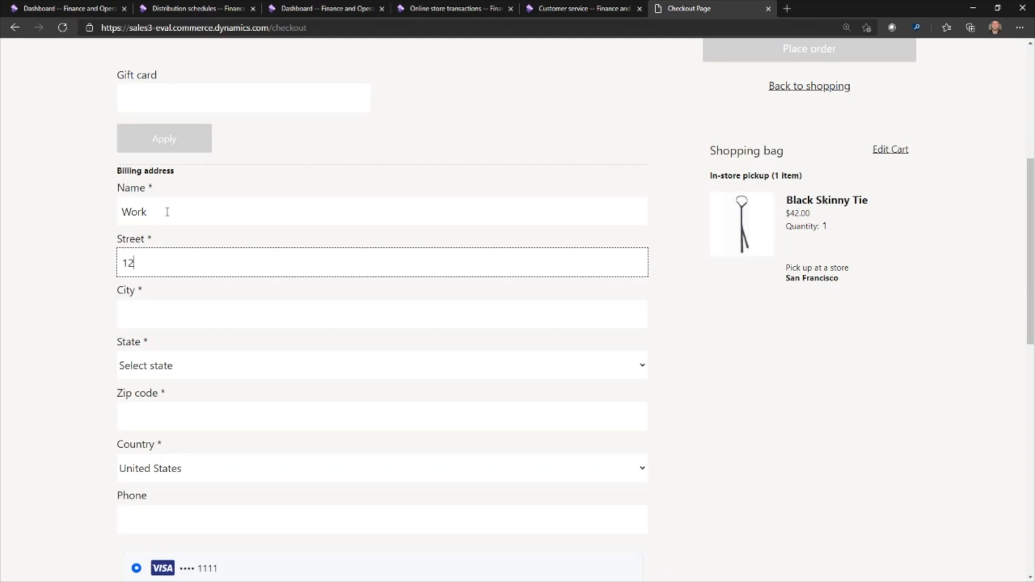
pyautogui.press('BackSpace')
pyautogui.press('BackSpace')
pyautogui.write('Microsoft Way')
pyautogui.press('Tab')
pyautogui.write('Redmo')
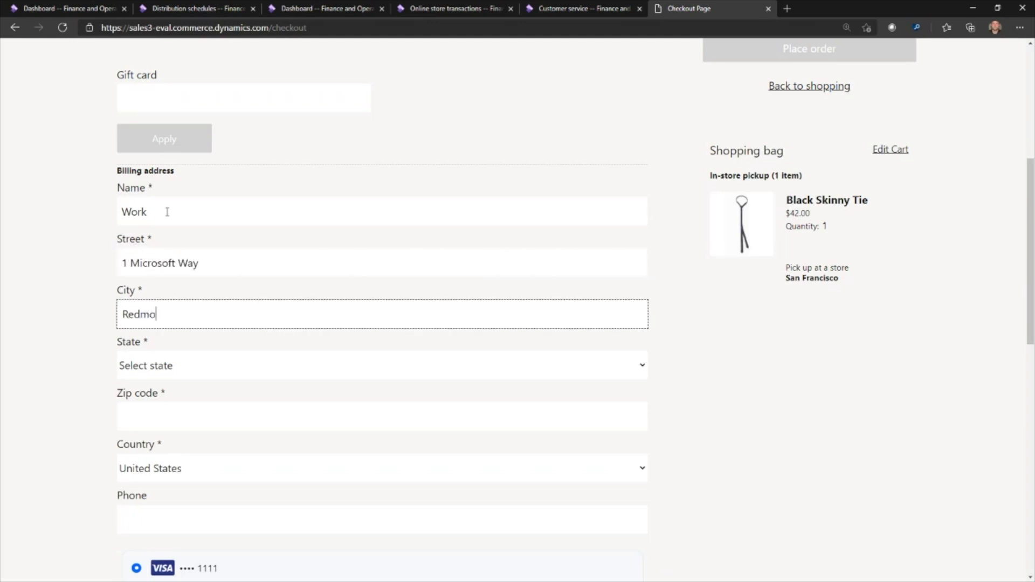
pyautogui.write('nd')
pyautogui.press('Tab')
pyautogui.press('w')
pyautogui.press('Tab')
pyautogui.write('9')
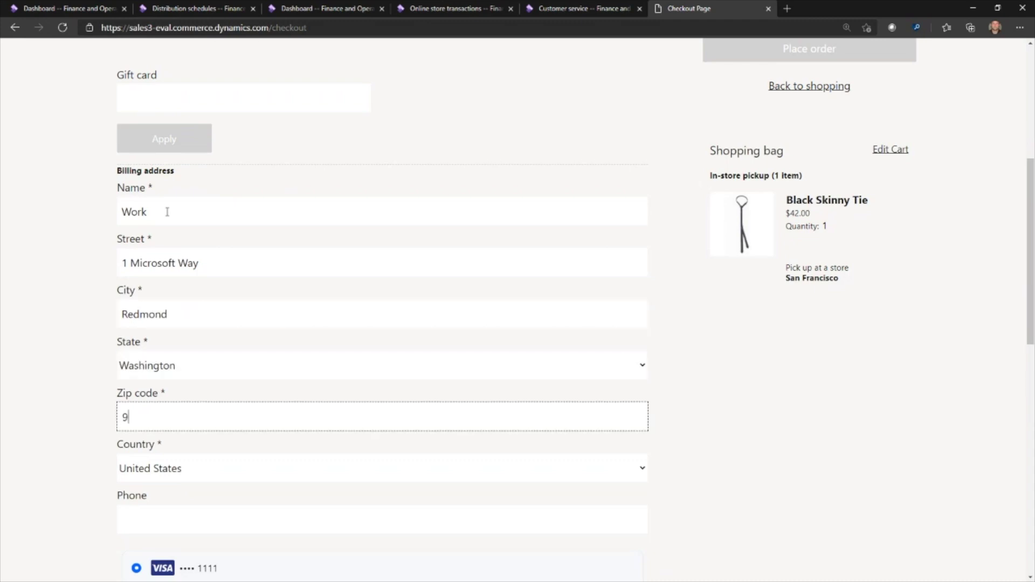
pyautogui.write('8052')
# Enter the saved Visa card's security code and save the billing and payment details
pyautogui.scroll(-2, 64, 252)
pyautogui.click(428, 506)
pyautogui.write('7')
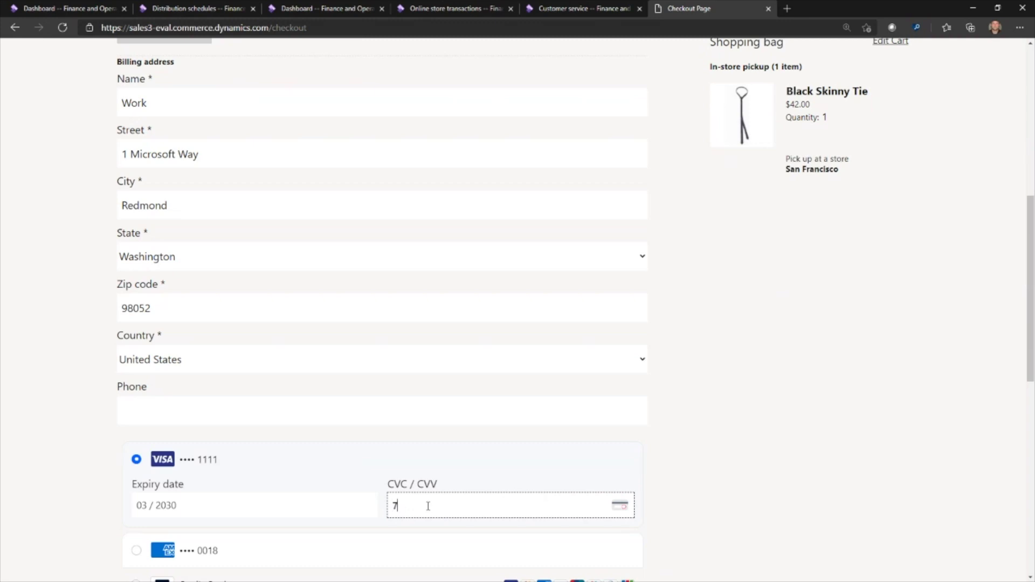
pyautogui.write('37')
pyautogui.scroll(-4, 699, 448)
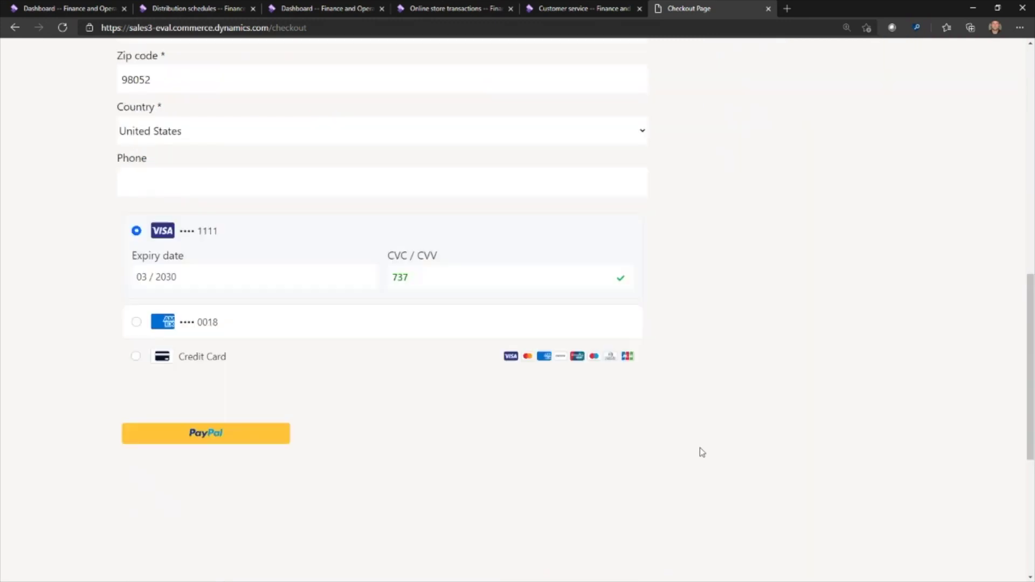
pyautogui.scroll(-6, 700, 452)
pyautogui.click(143, 330)
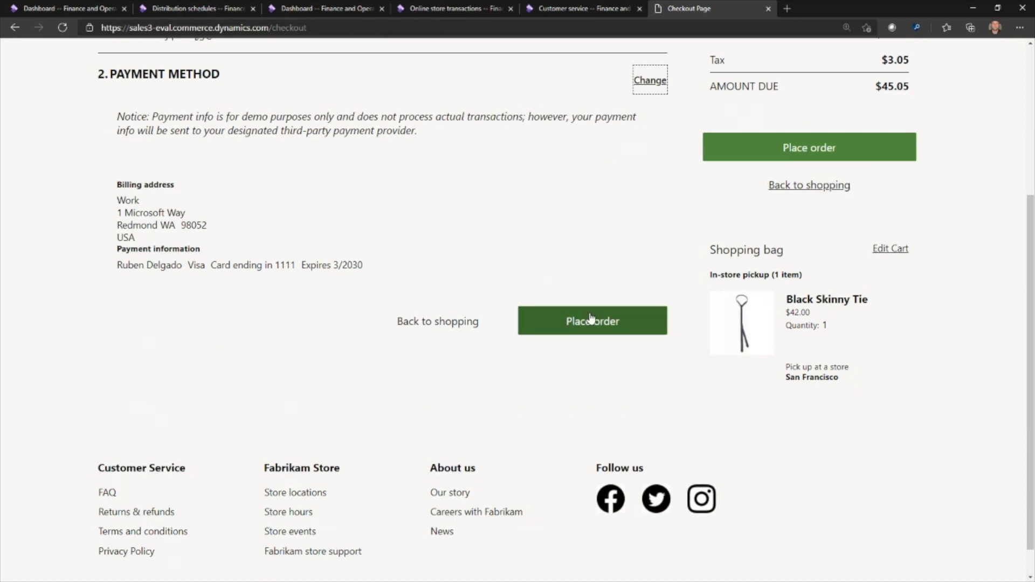
# Place the $45.05 pickup order and select its confirmation ID
pyautogui.click(591, 318)
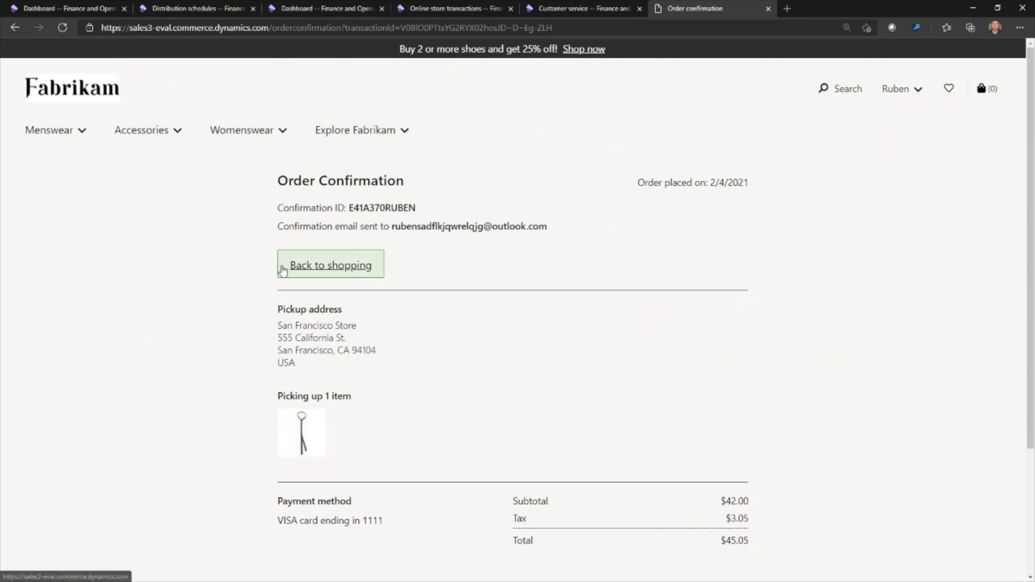
pyautogui.moveTo(416, 208); pyautogui.dragTo(349, 208)
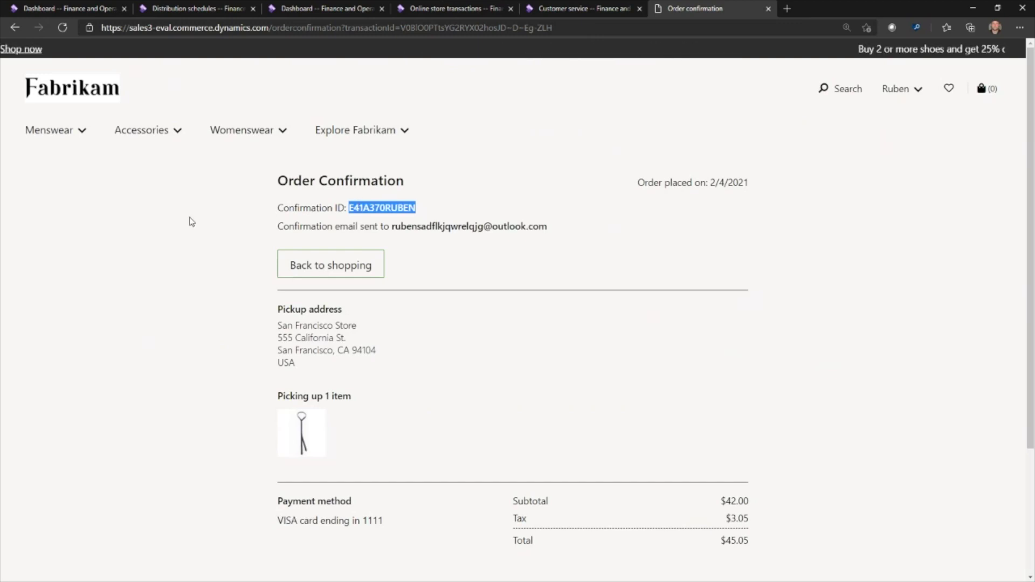
pyautogui.click(257, 222)
# Run the P-0001 Channel transactions distribution schedule now as a background batch job
pyautogui.click(206, 6)
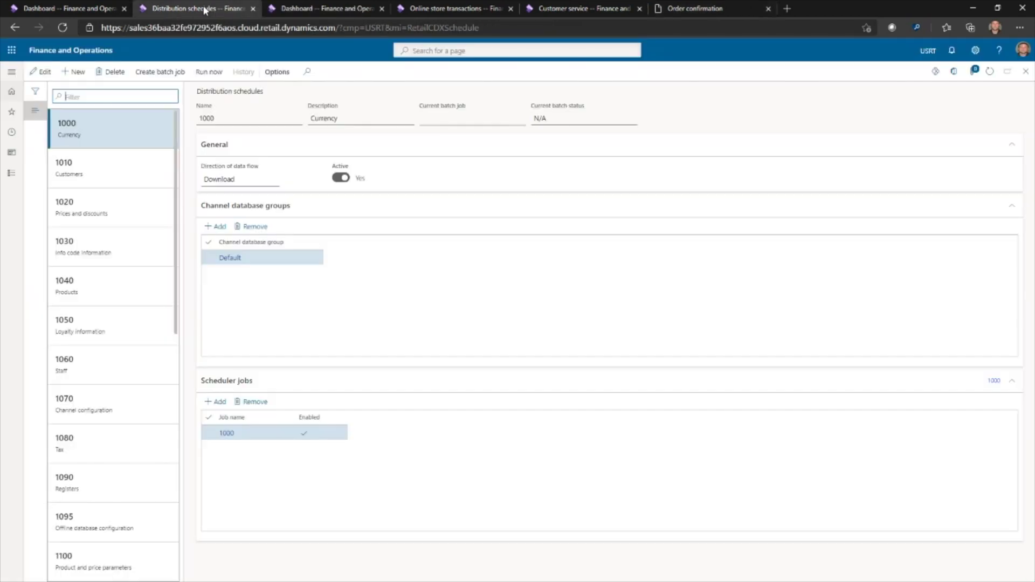
pyautogui.scroll(-3, 131, 306)
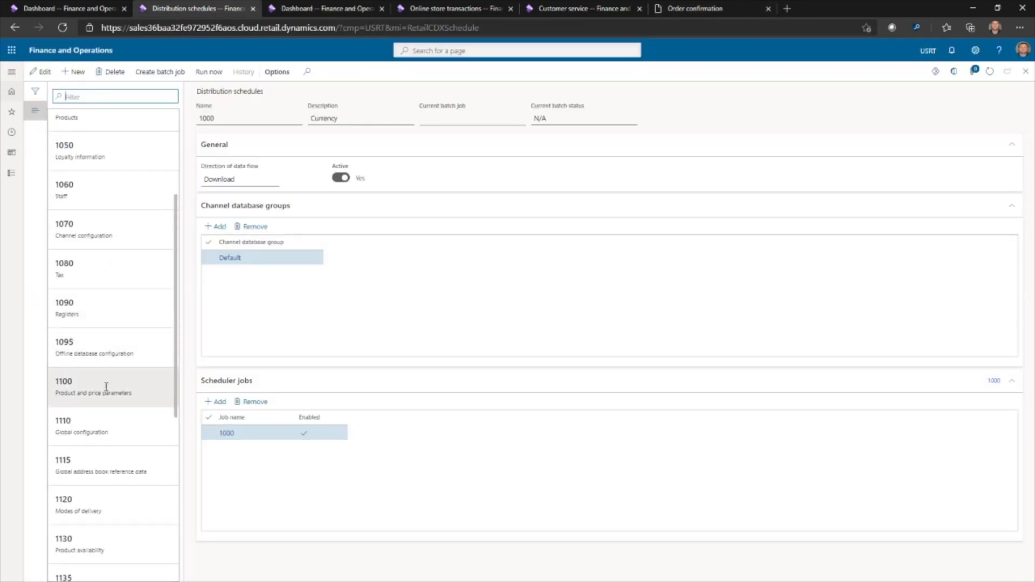
pyautogui.scroll(-5, 103, 426)
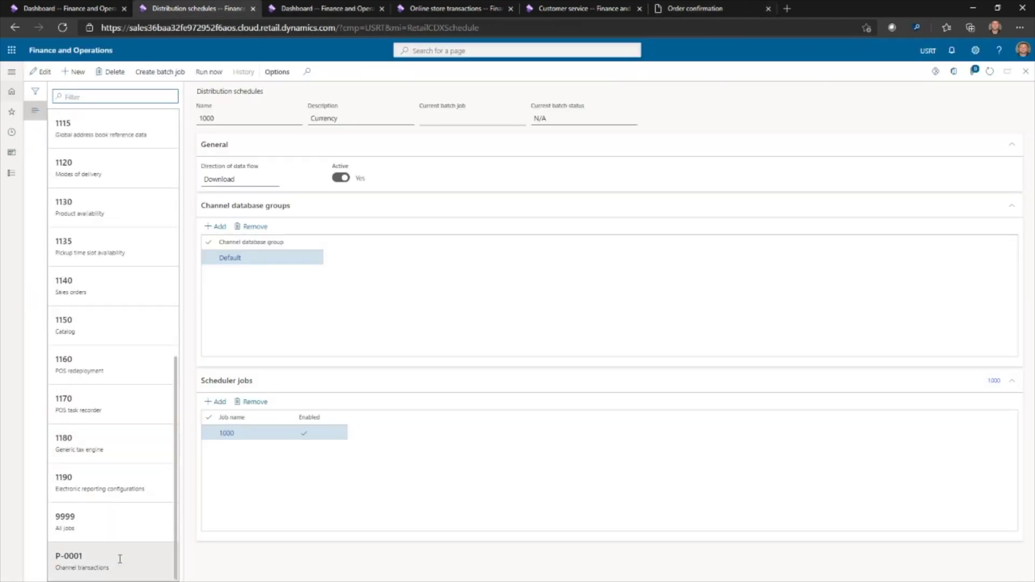
pyautogui.click(120, 559)
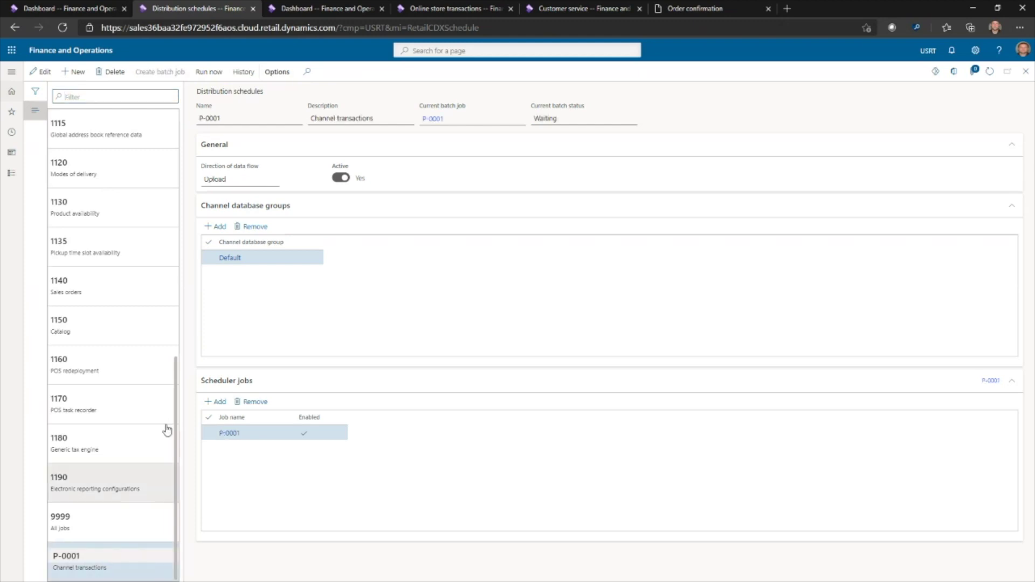
pyautogui.click(214, 73)
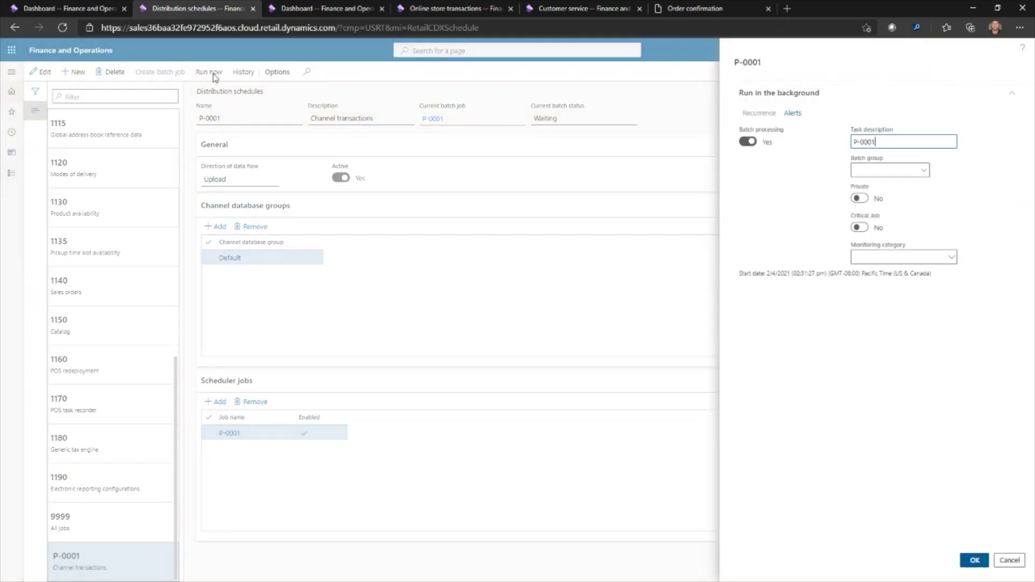
pyautogui.click(974, 560)
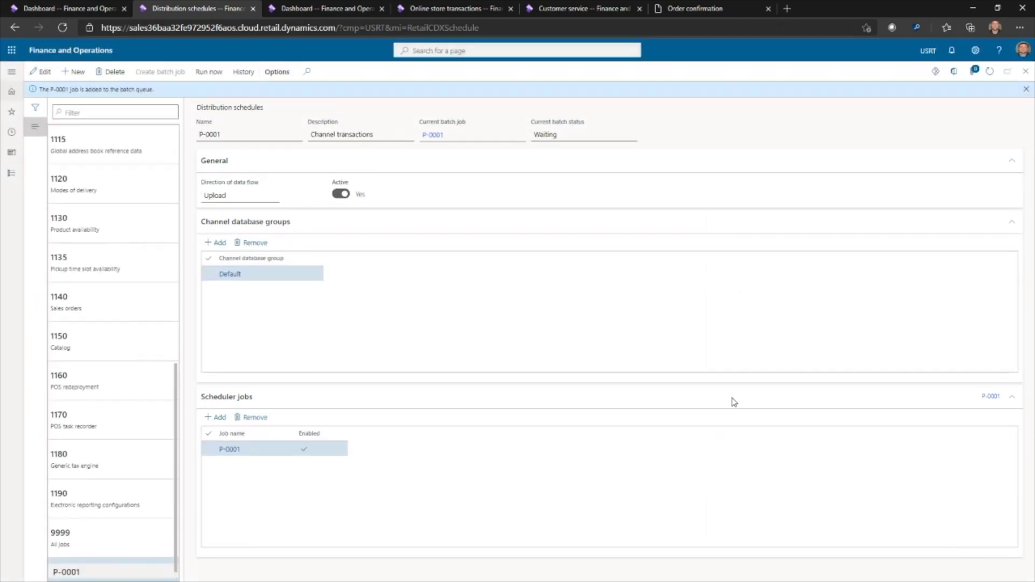
pyautogui.scroll(-1, 143, 480)
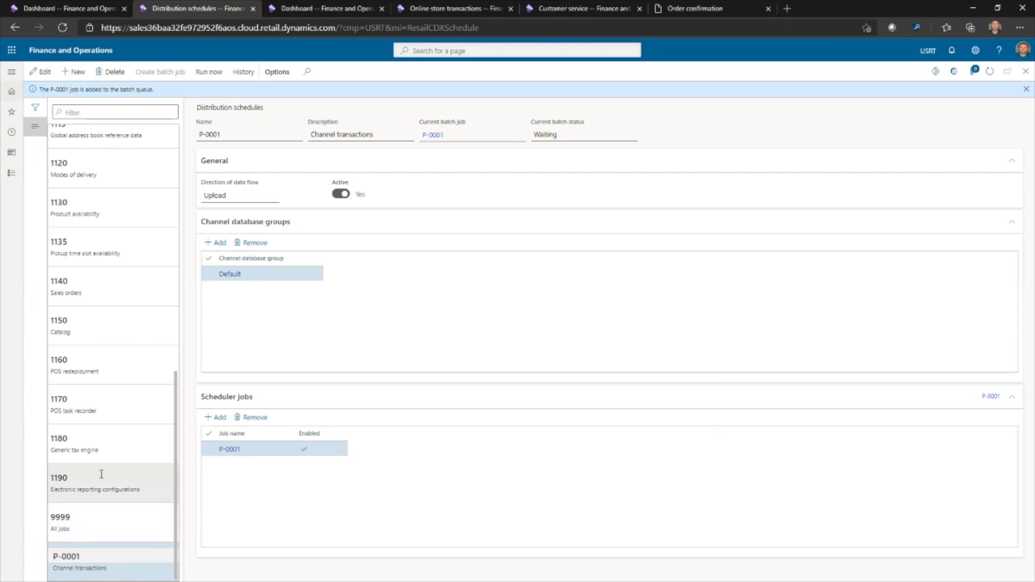
pyautogui.scroll(3, 108, 485)
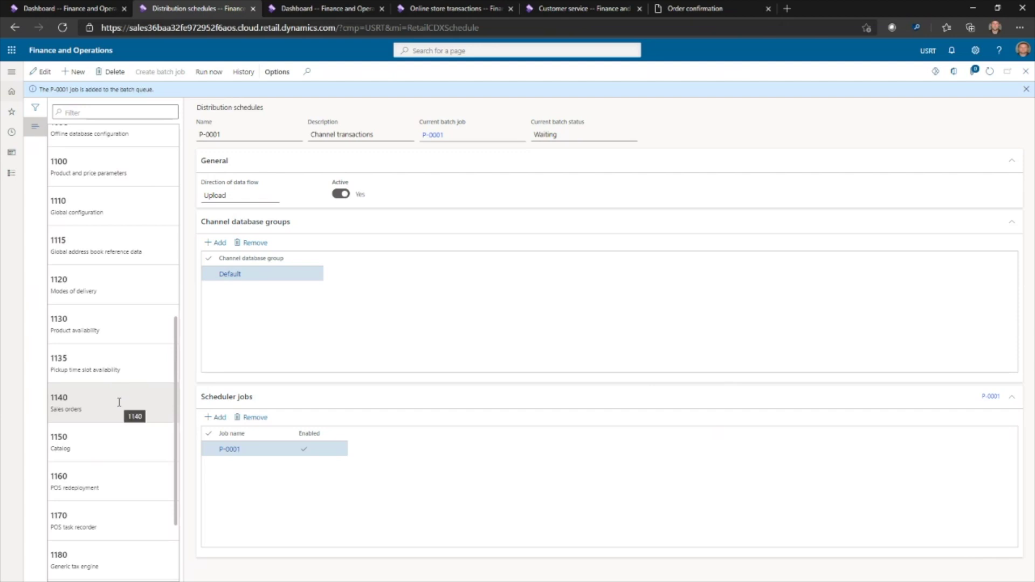
pyautogui.scroll(1, 120, 410)
pyautogui.scroll(-1, 119, 414)
pyautogui.scroll(-2, 121, 318)
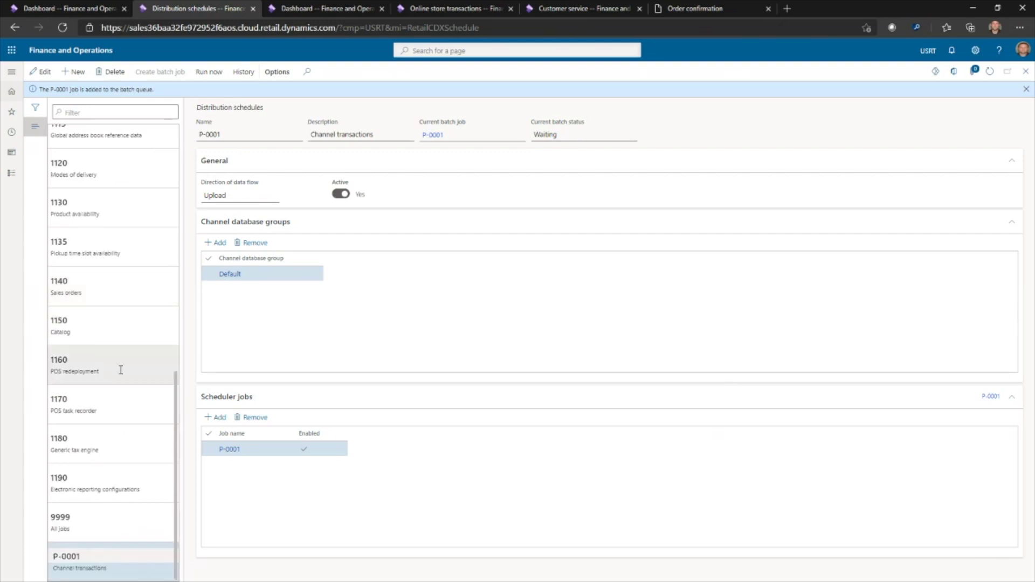
# Check the P-0001 upload session history, then find Synchronize orders via a 'sync order' search
pyautogui.click(244, 72)
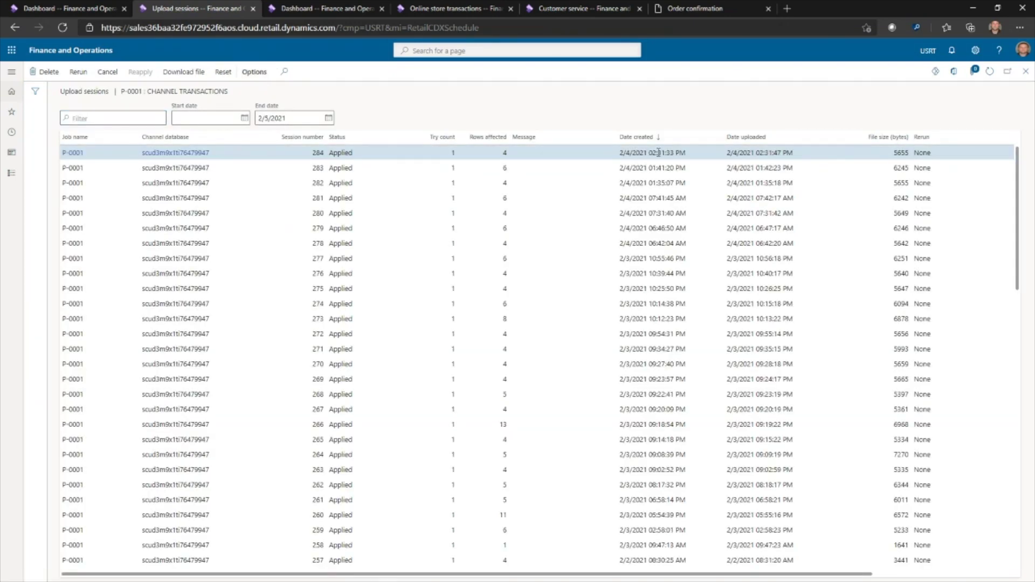
pyautogui.click(313, 10)
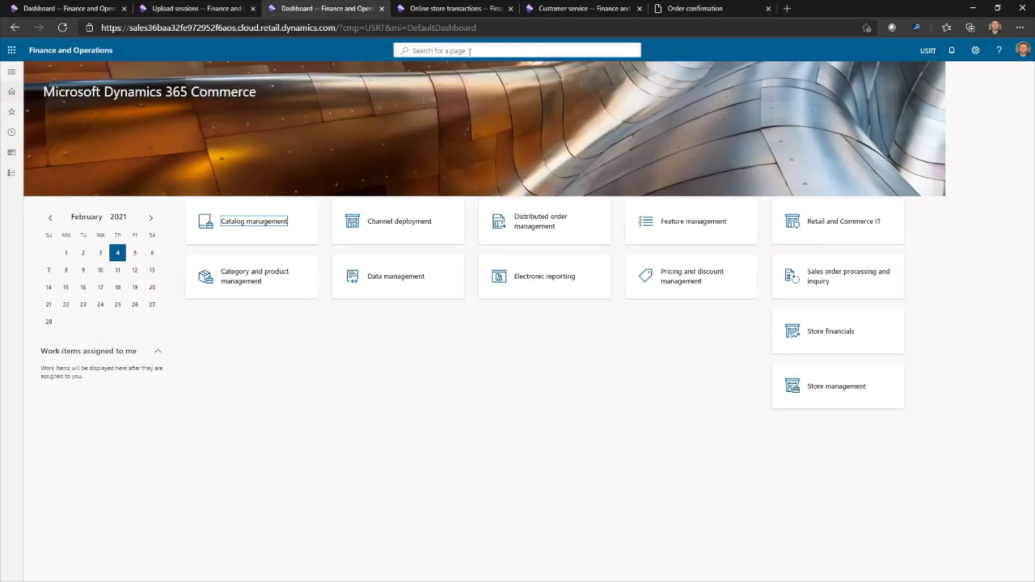
pyautogui.click(469, 51)
pyautogui.write('sync order')
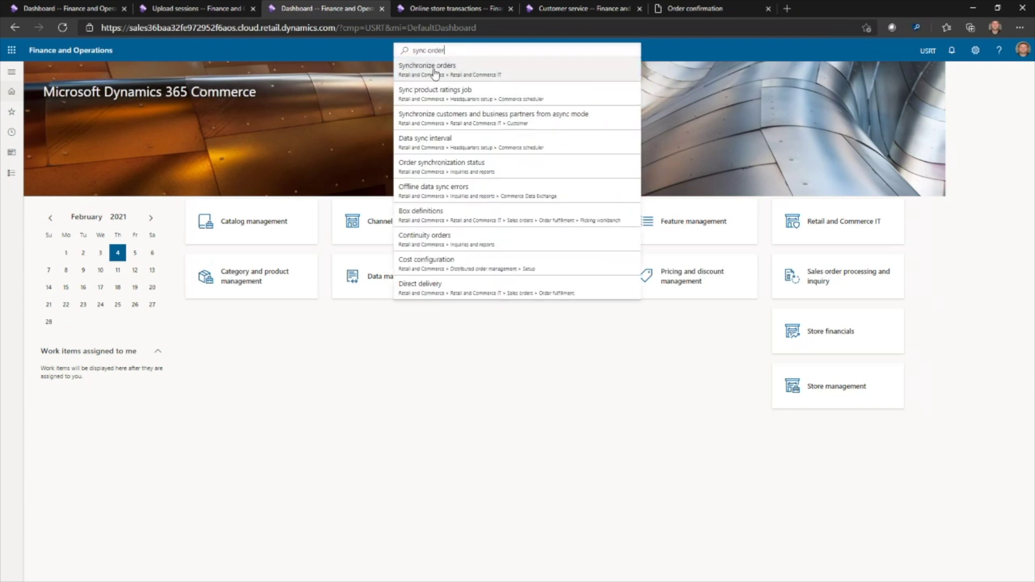
pyautogui.click(436, 75)
# Add Fabrikam online store to the selected nodes and queue the order synchronization
pyautogui.scroll(-5, 773, 218)
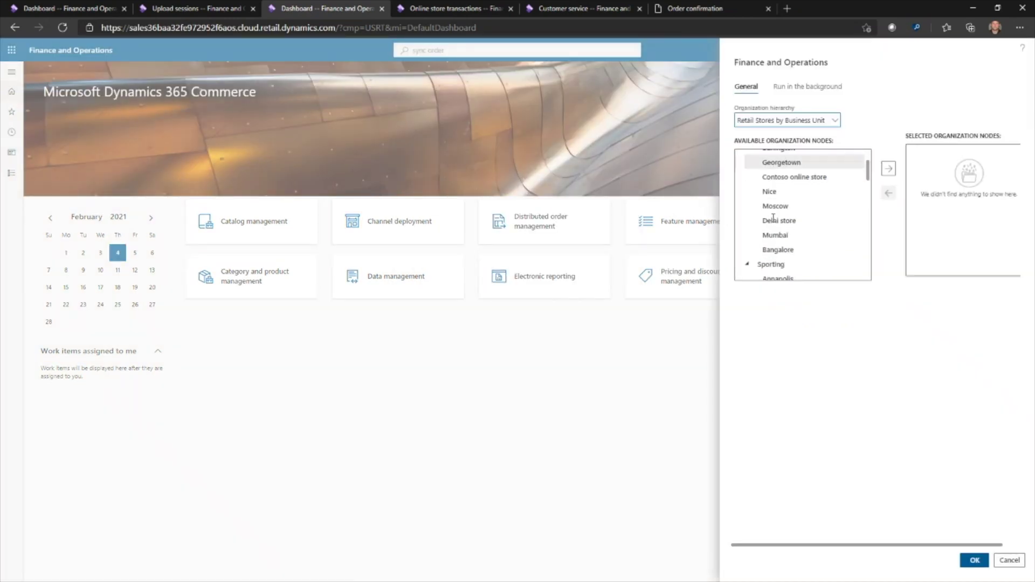
pyautogui.scroll(-8, 773, 219)
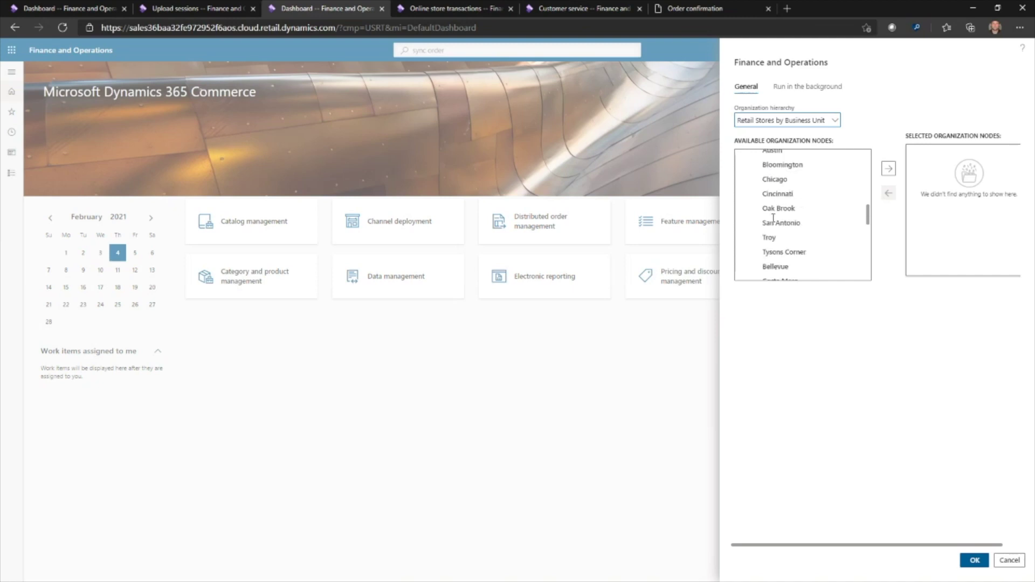
pyautogui.scroll(-4, 778, 238)
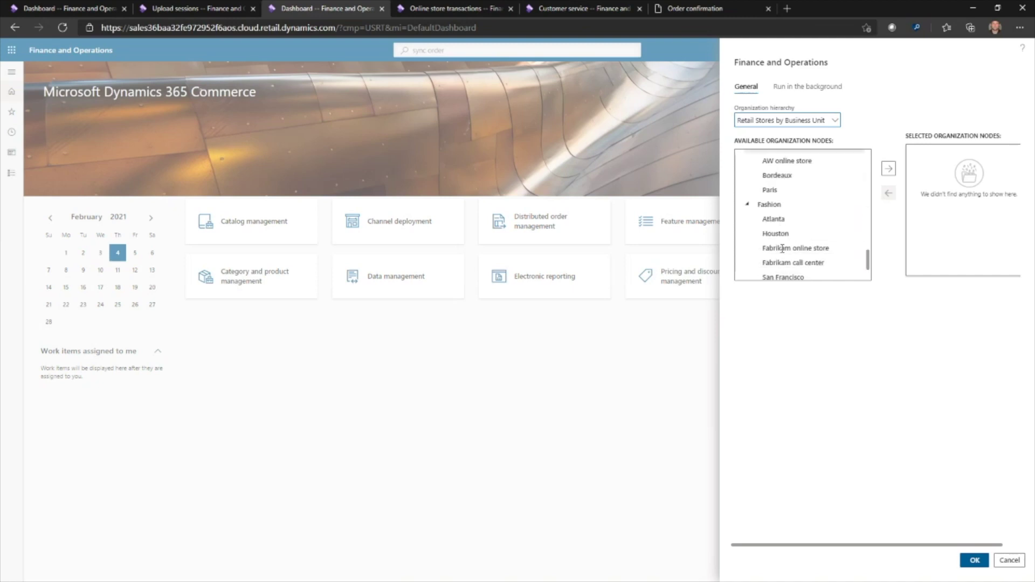
pyautogui.click(781, 247)
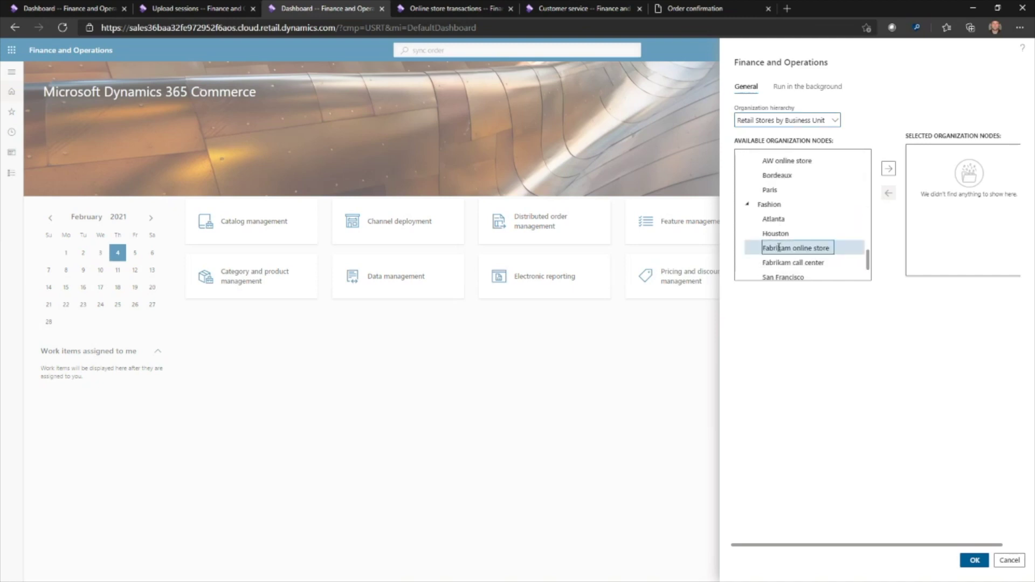
pyautogui.click(888, 170)
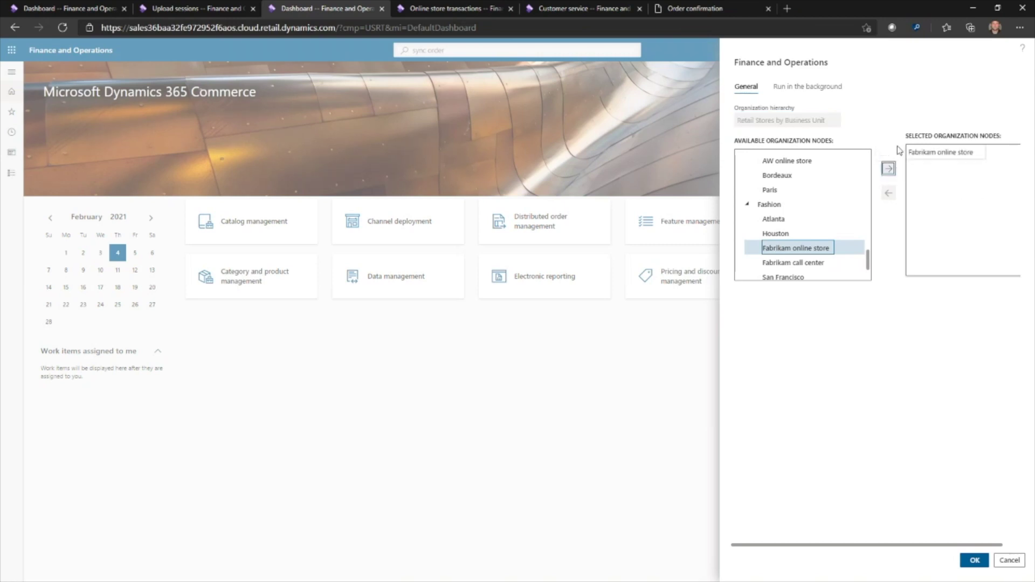
pyautogui.click(973, 561)
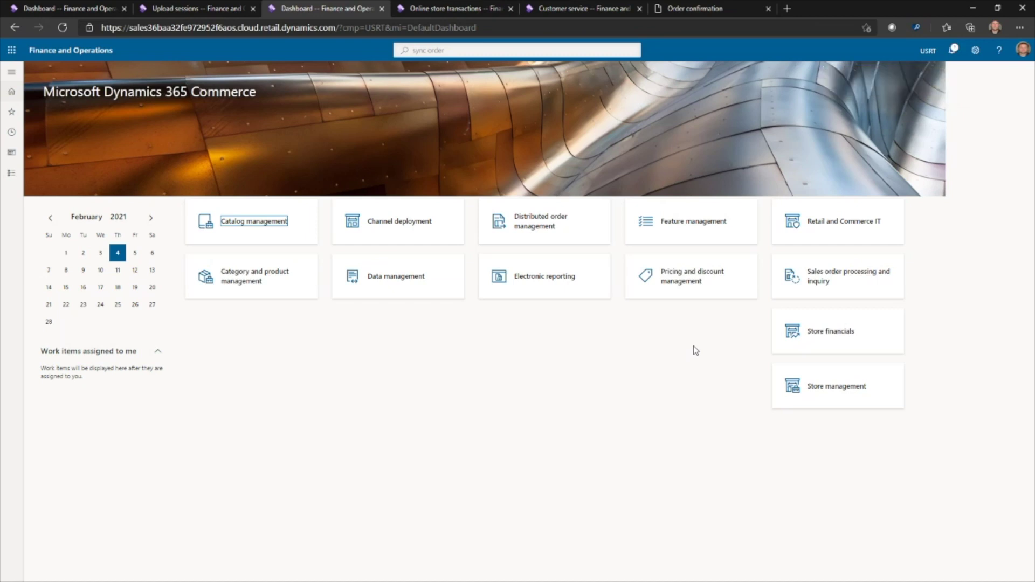
# Refresh Online store transactions and open the new 2/4/2021 $45.05 order's details
pyautogui.click(448, 9)
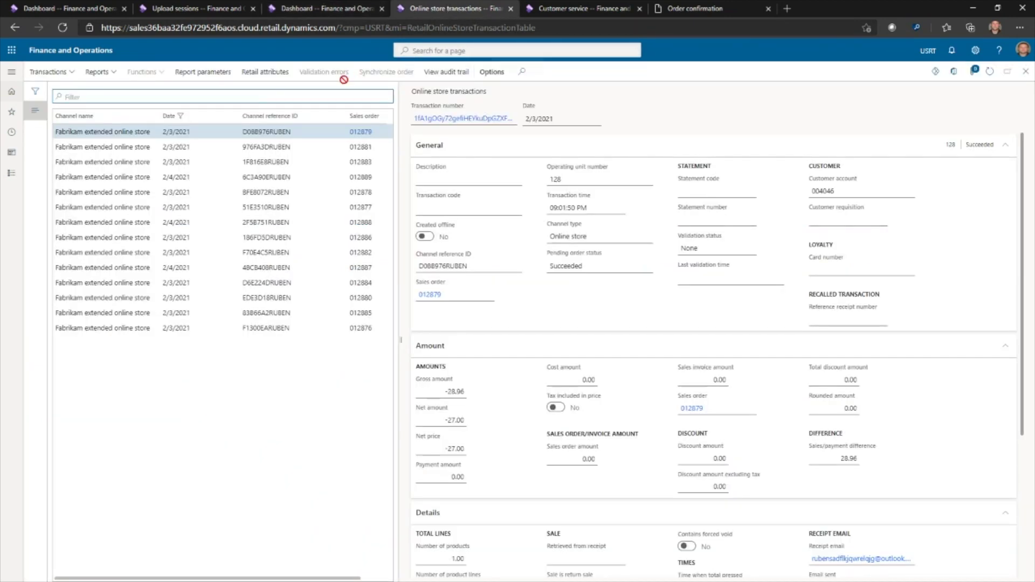
pyautogui.click(712, 10)
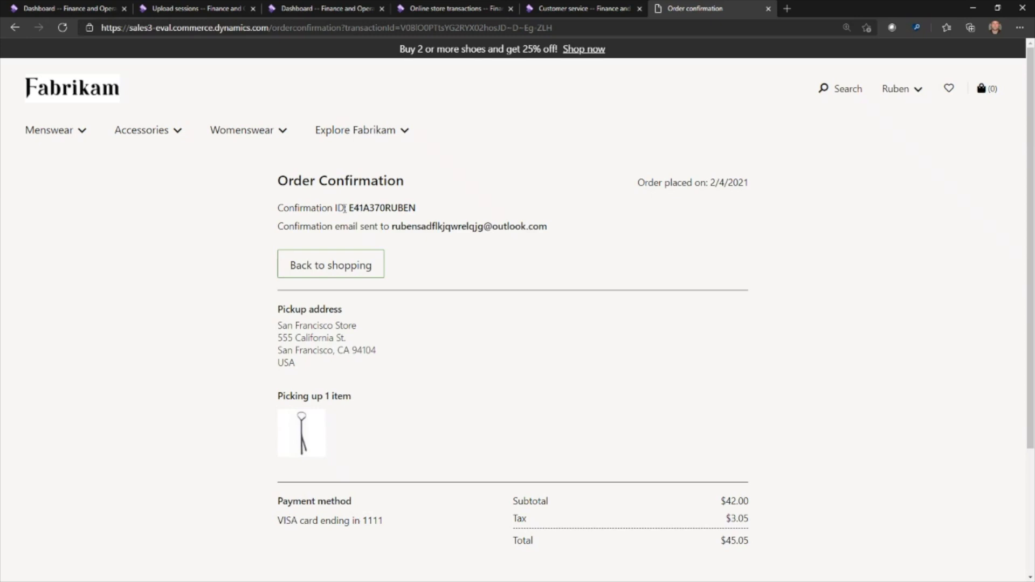
pyautogui.click(466, 11)
pyautogui.click(989, 73)
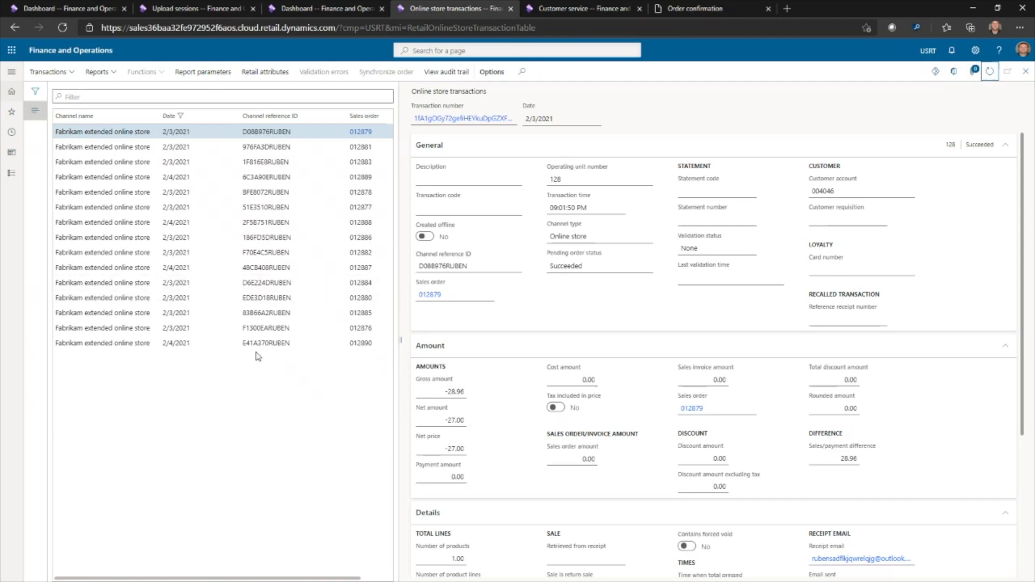
pyautogui.click(257, 343)
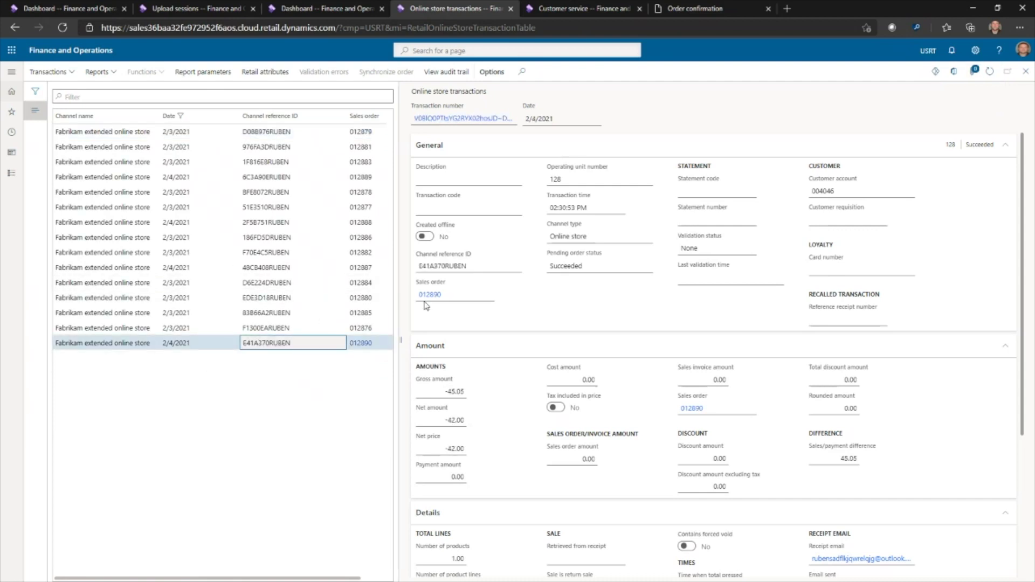
pyautogui.moveTo(426, 300)
pyautogui.click(523, 307)
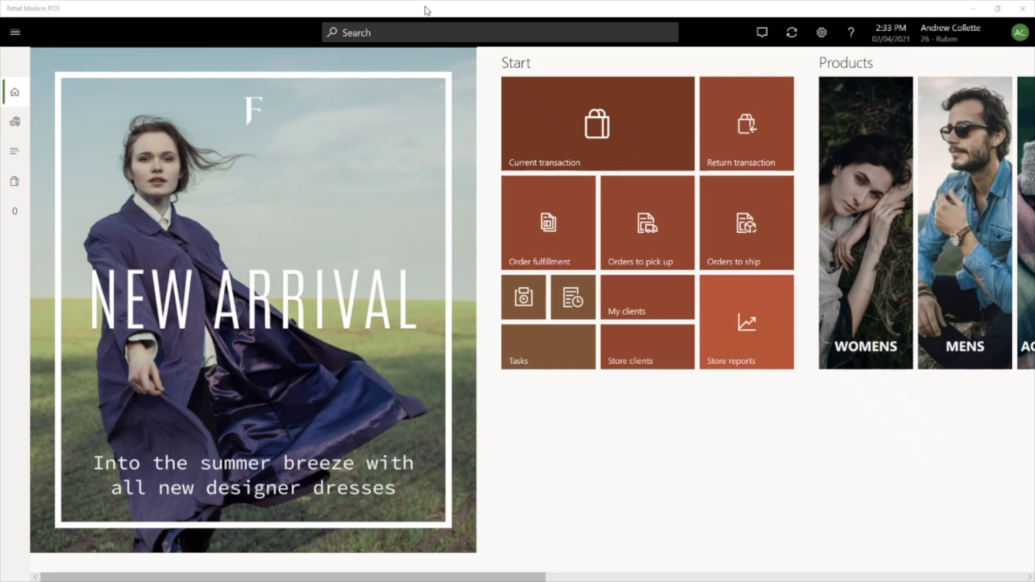
pyautogui.hotkey('alt', 'Tab')
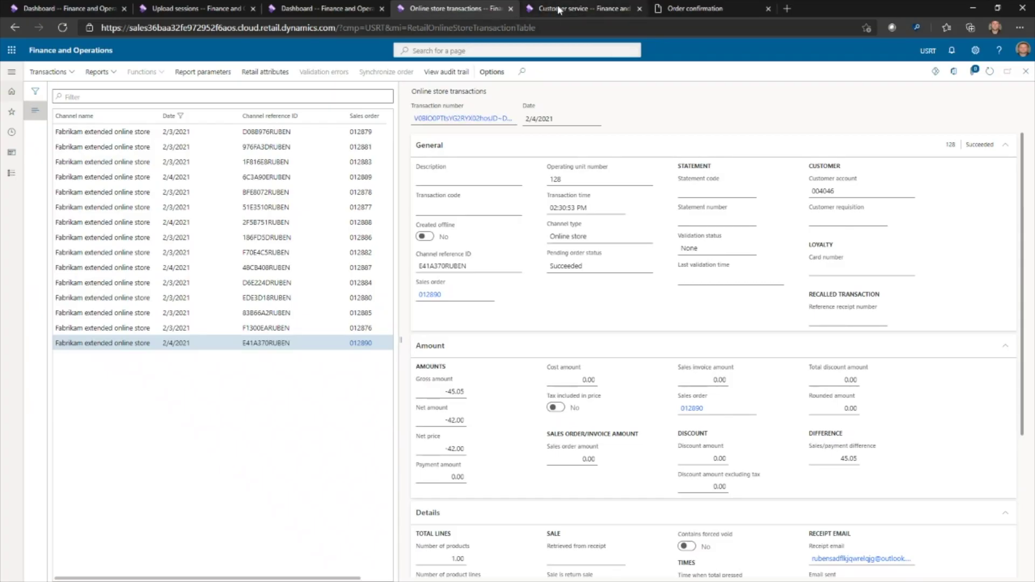
# Find the customer by name in Customer service and open their newest Black Skinny Tie sales order
pyautogui.click(559, 12)
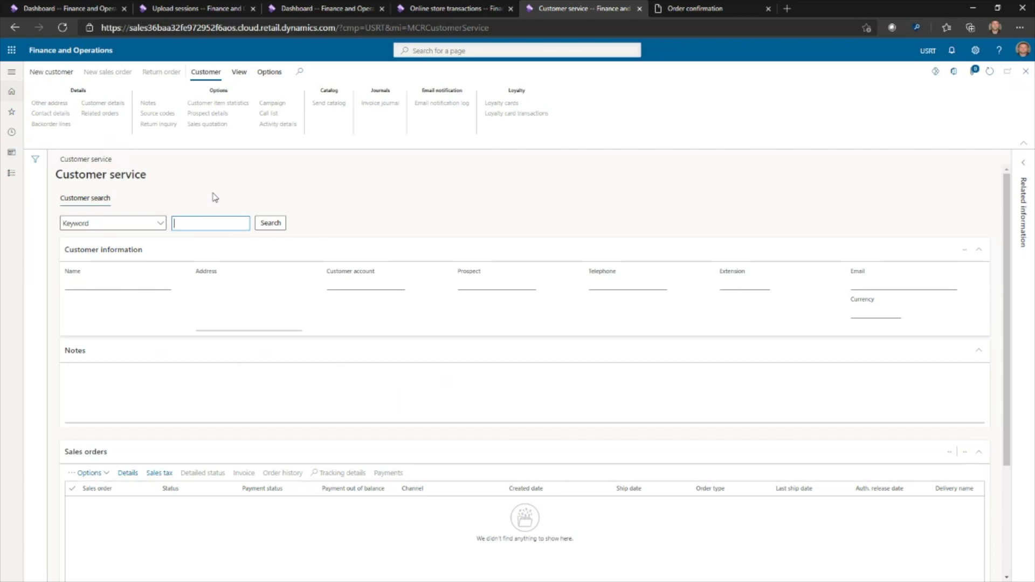
pyautogui.write('Ruben')
pyautogui.press('Return')
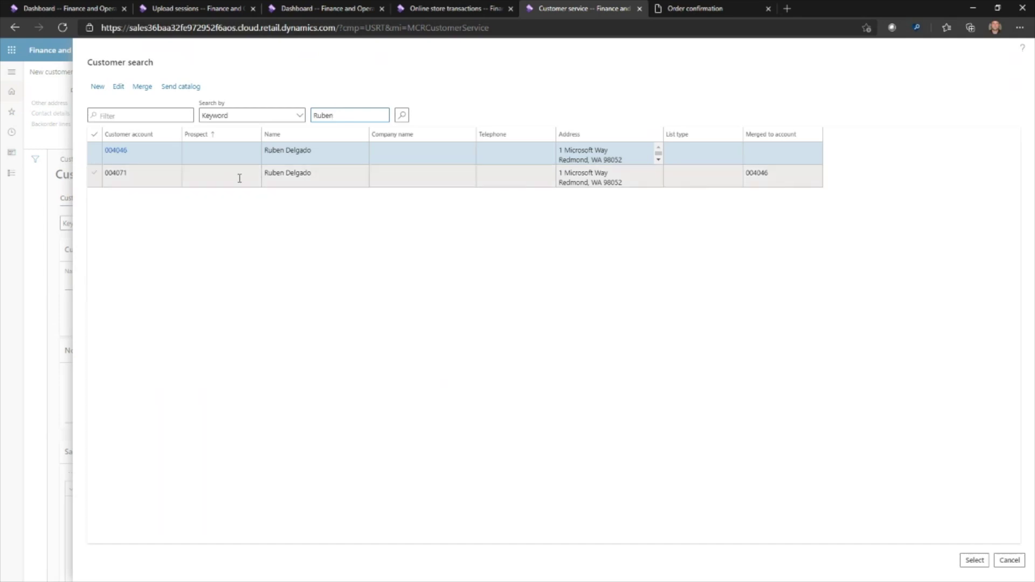
pyautogui.press('Return')
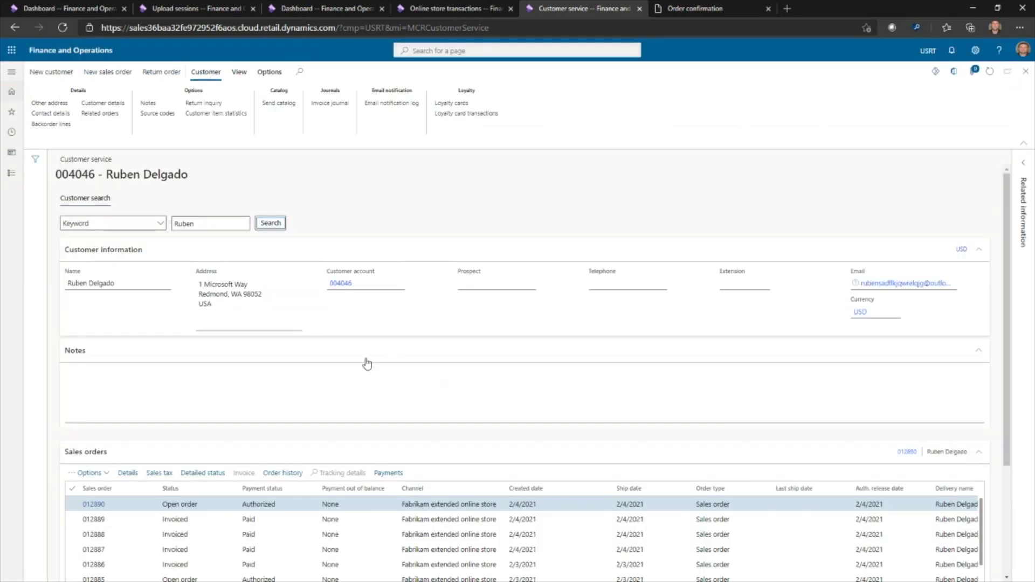
pyautogui.click(134, 509)
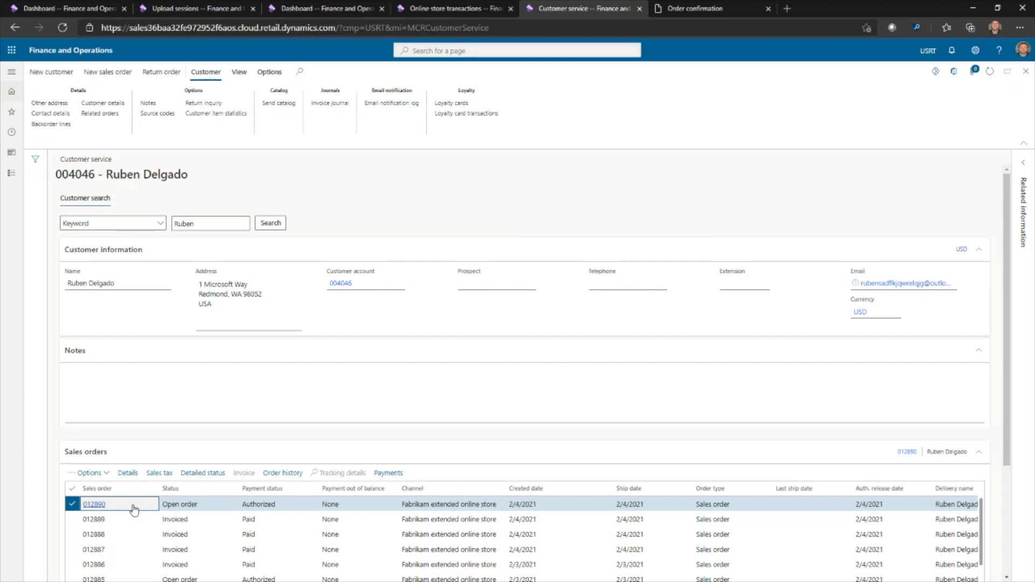
pyautogui.click(128, 474)
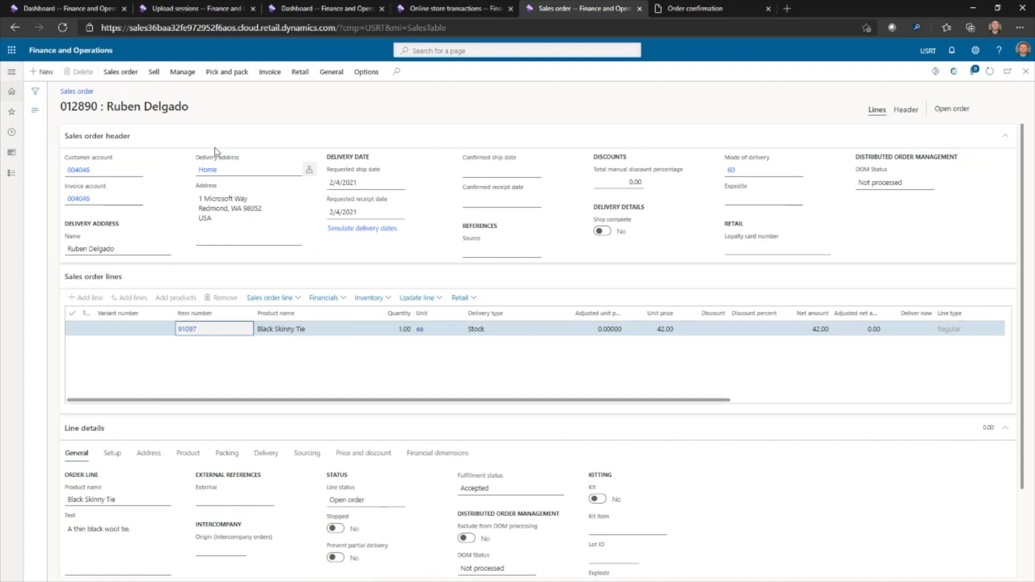
# Put order 012890 in edit mode and add a line for item 91048 Grey Classic Fedora, size 7
pyautogui.click(123, 77)
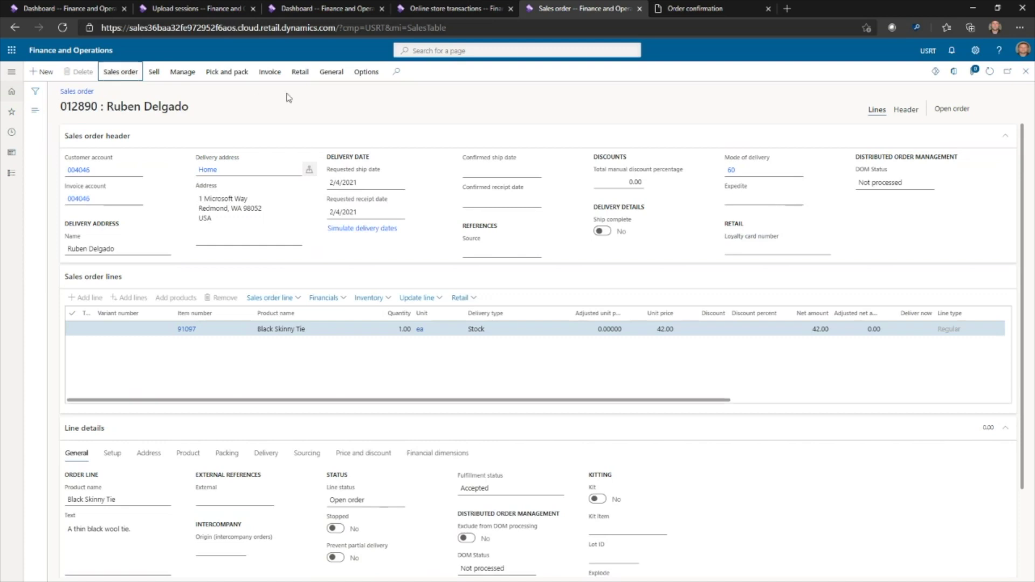
pyautogui.click(120, 79)
pyautogui.click(119, 75)
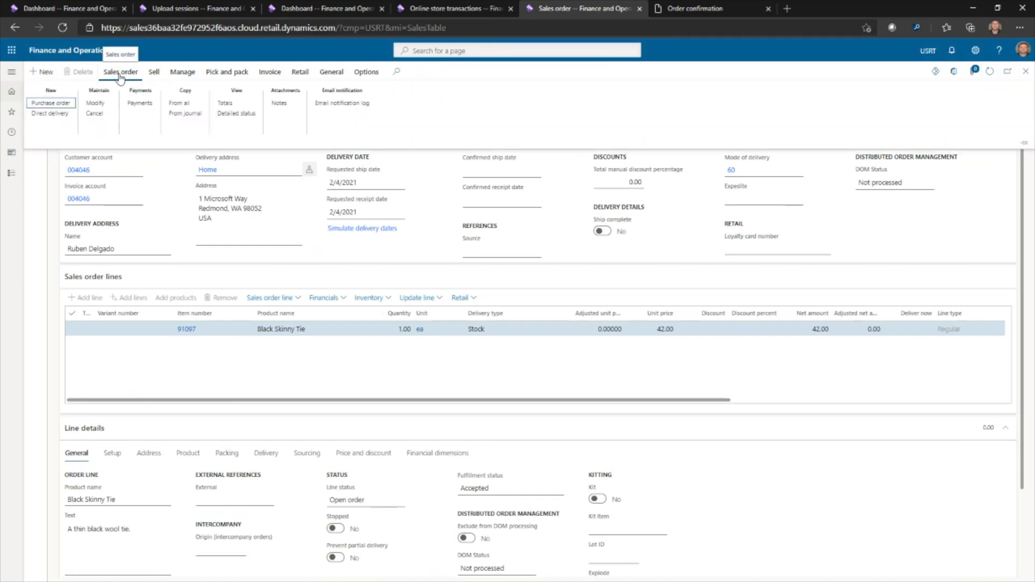
pyautogui.click(97, 106)
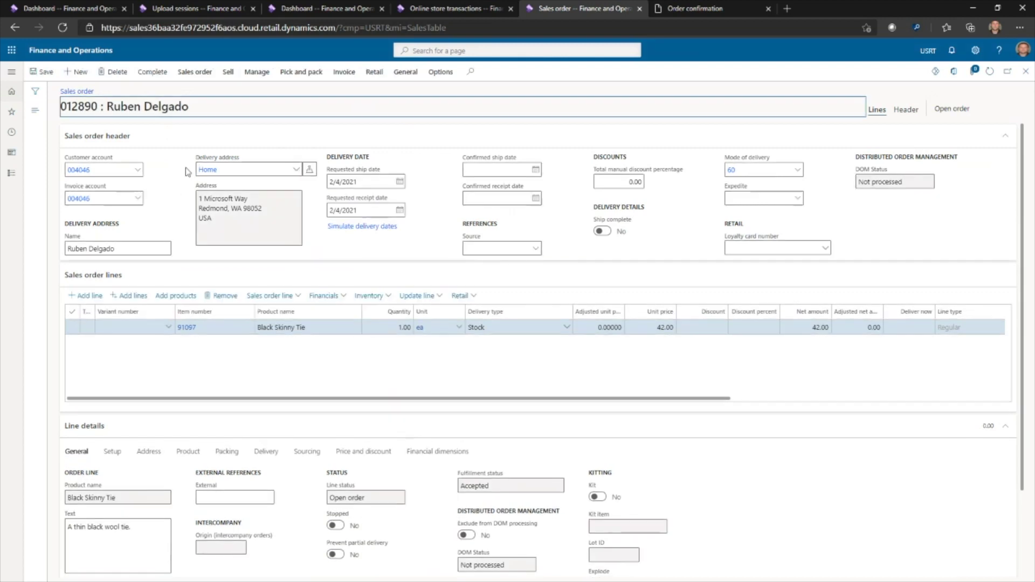
pyautogui.click(80, 298)
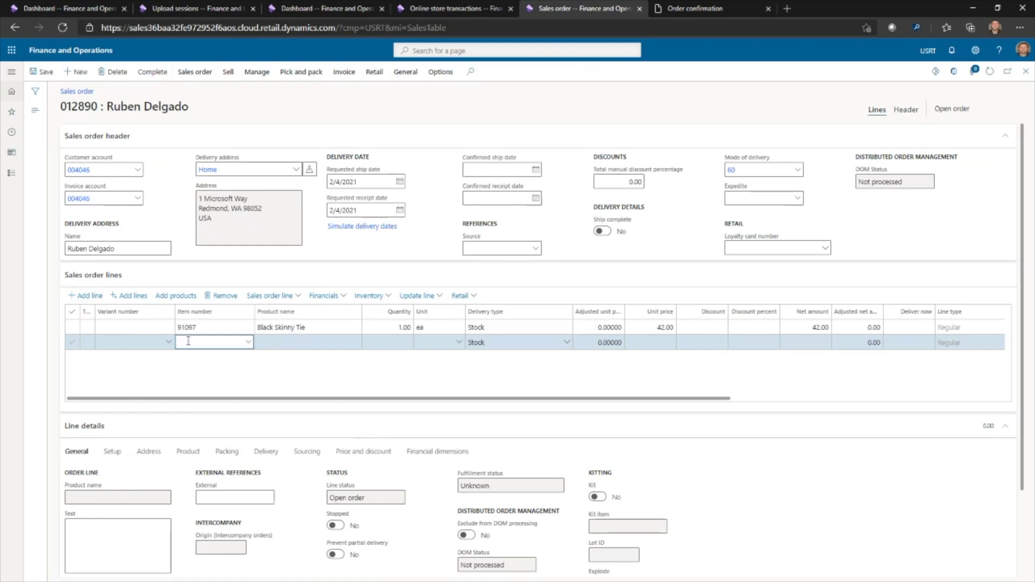
pyautogui.write('910488')
pyautogui.press('Tab')
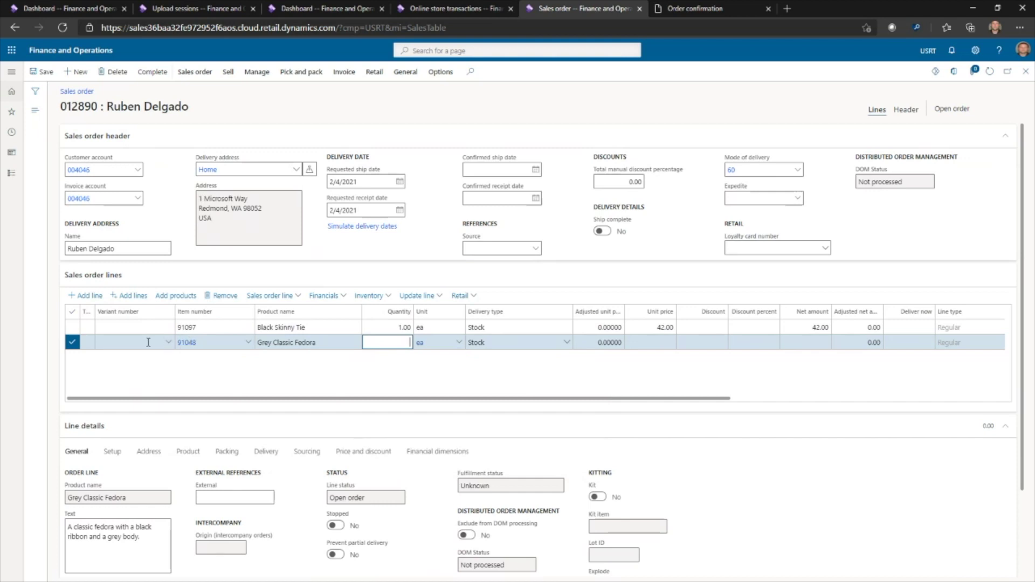
pyautogui.click(167, 343)
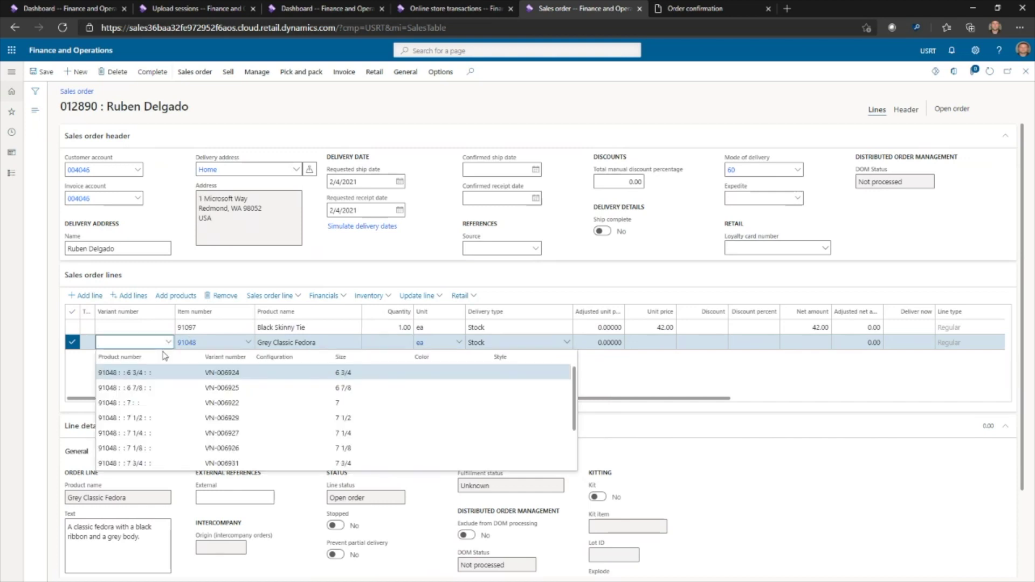
pyautogui.click(137, 403)
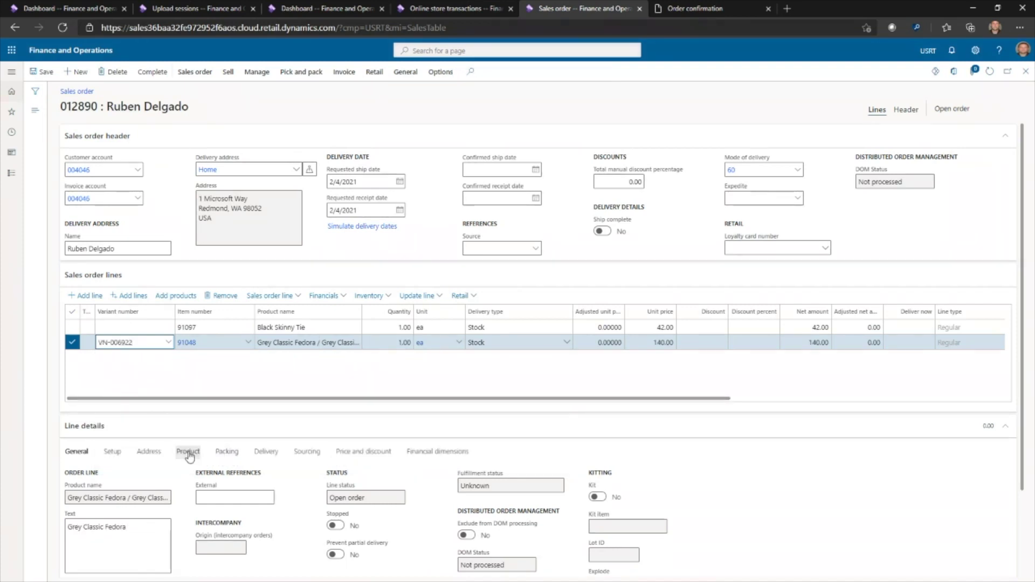
# Set the fedora line's site to WEST and warehouse to SANFRANCIS
pyautogui.click(193, 453)
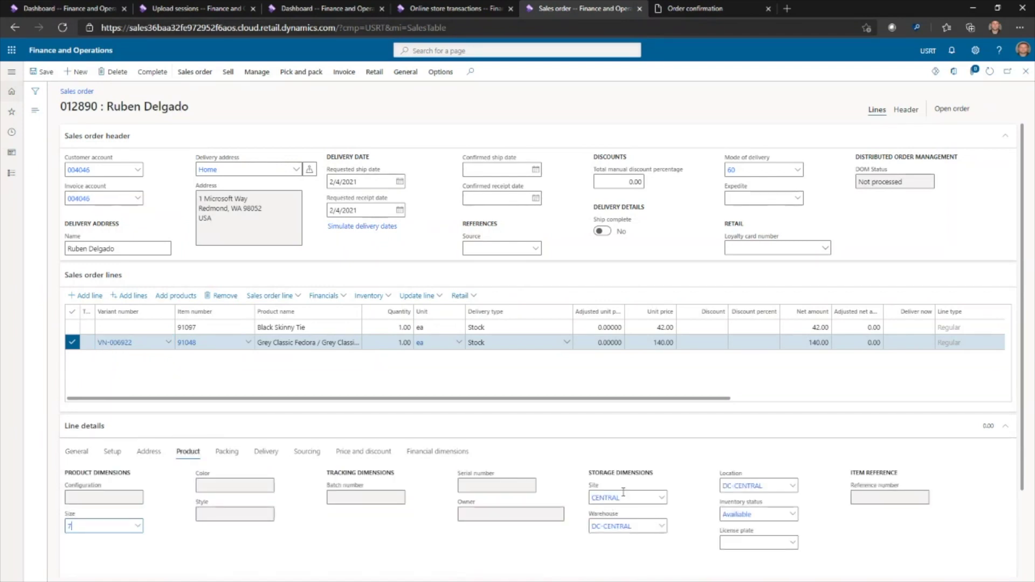
pyautogui.click(604, 497)
pyautogui.write('WEST')
pyautogui.press('Tab')
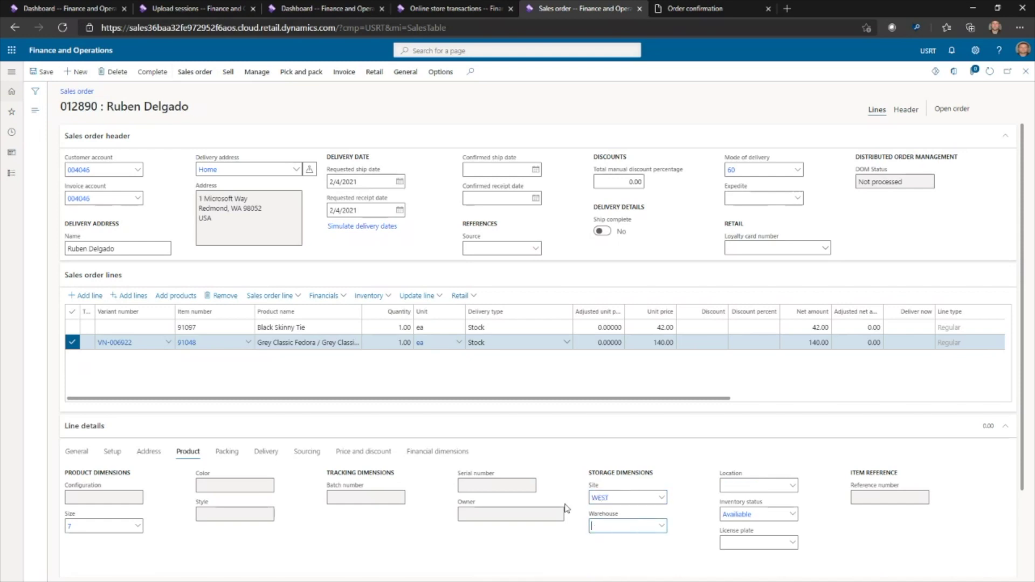
pyautogui.write('SANFRANCIS')
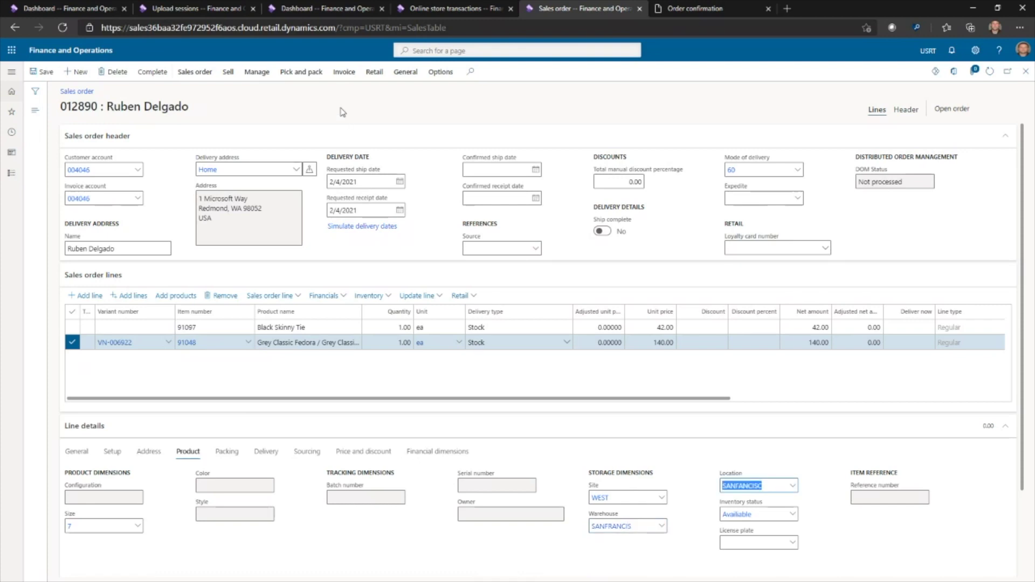
pyautogui.click(341, 112)
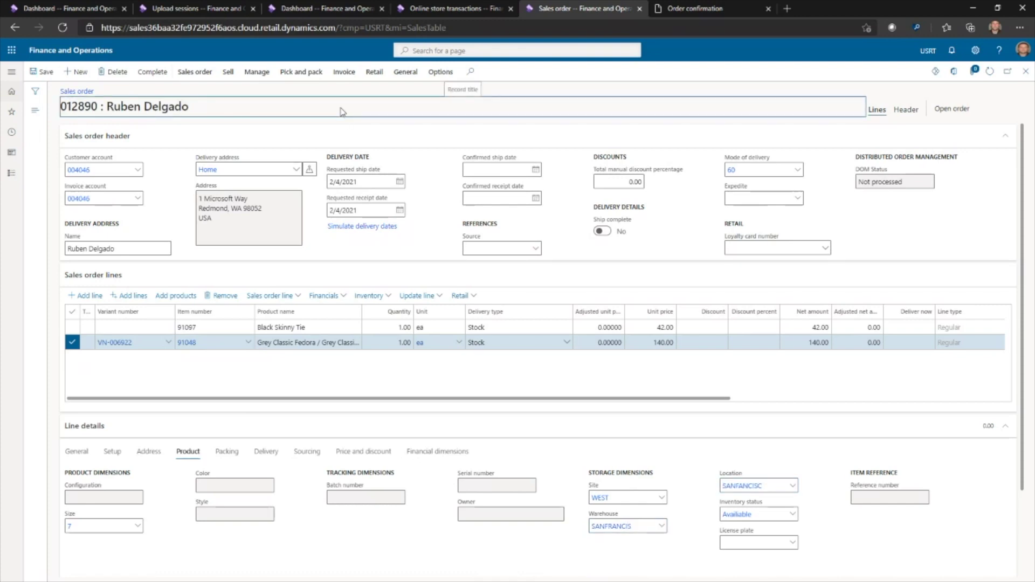
# Complete the order edit and delete order 012890's old authorized card payment
pyautogui.click(153, 75)
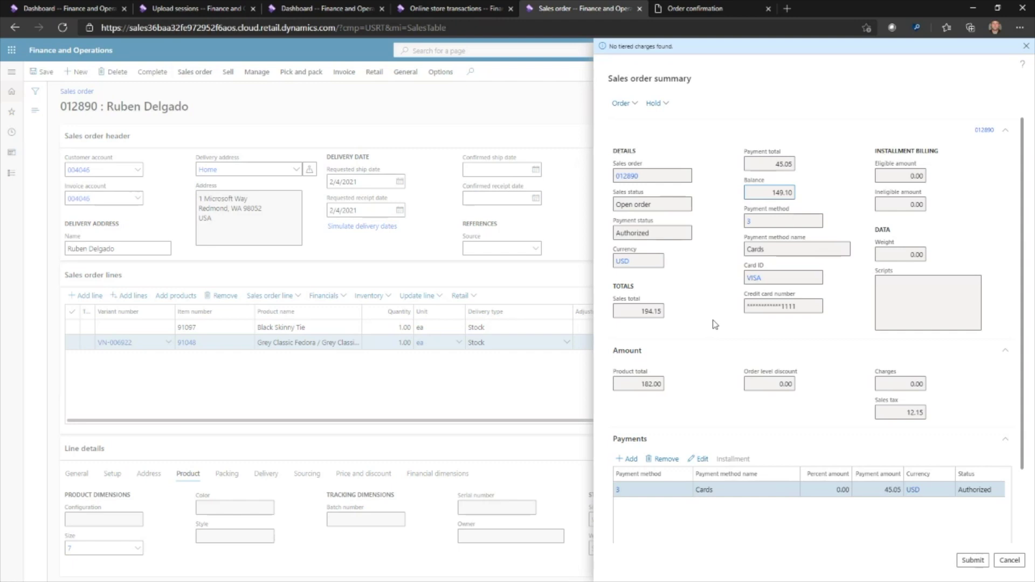
pyautogui.click(667, 460)
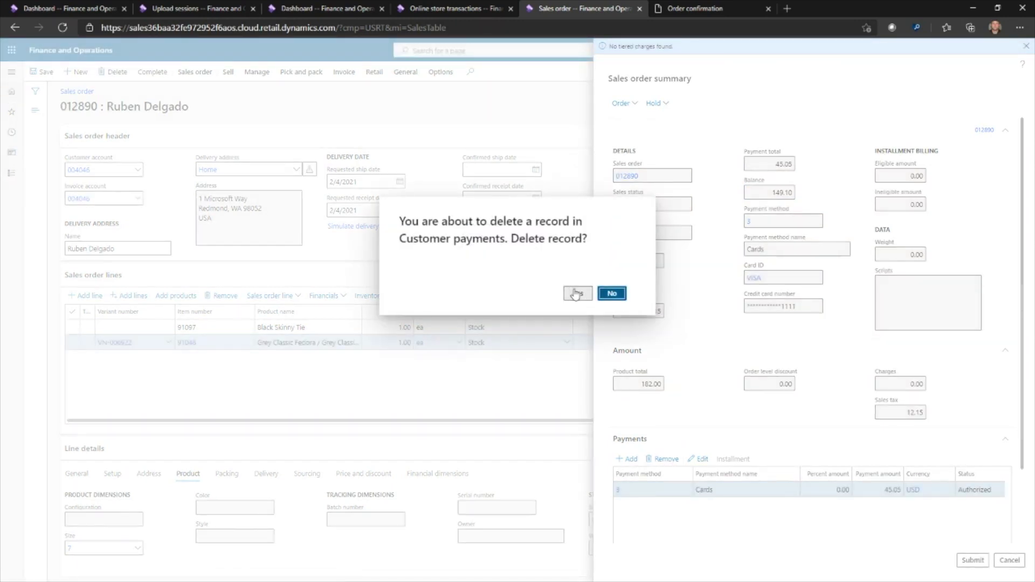
pyautogui.click(576, 294)
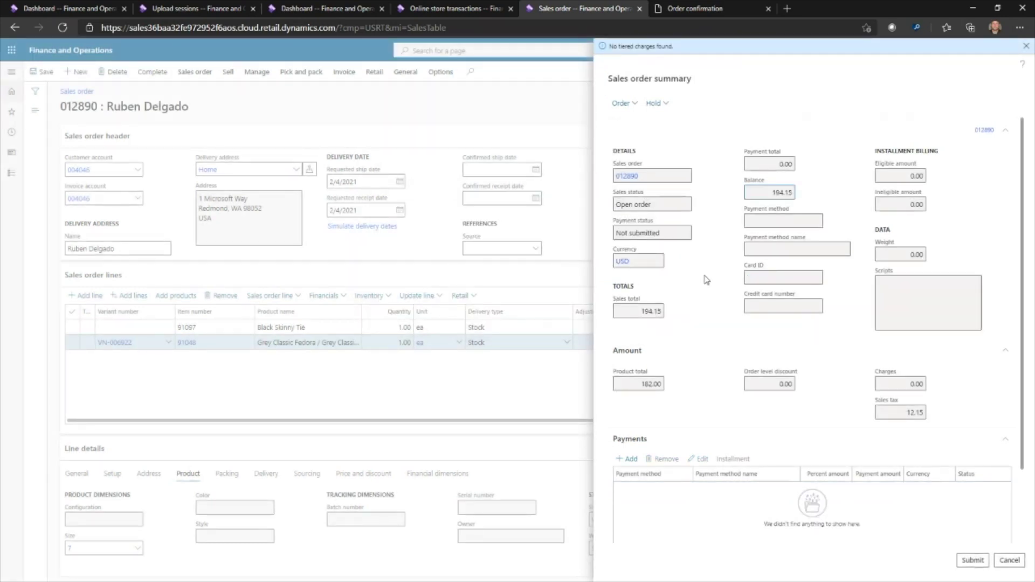
# Add a new customer payment with method 3 Cards VISA and start a new credit card
pyautogui.click(630, 459)
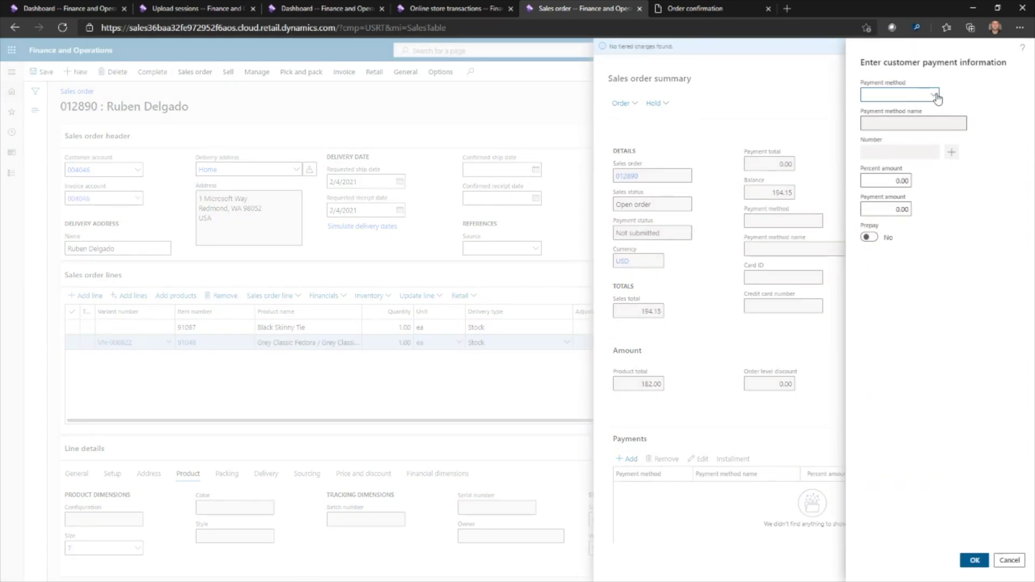
pyautogui.click(938, 97)
pyautogui.scroll(-2, 917, 162)
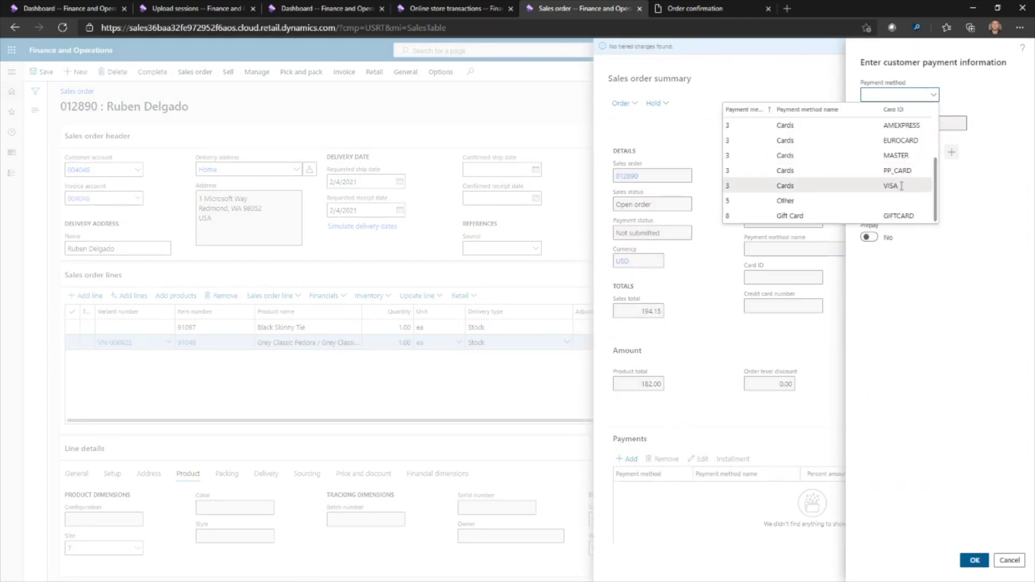
pyautogui.click(925, 184)
pyautogui.click(953, 172)
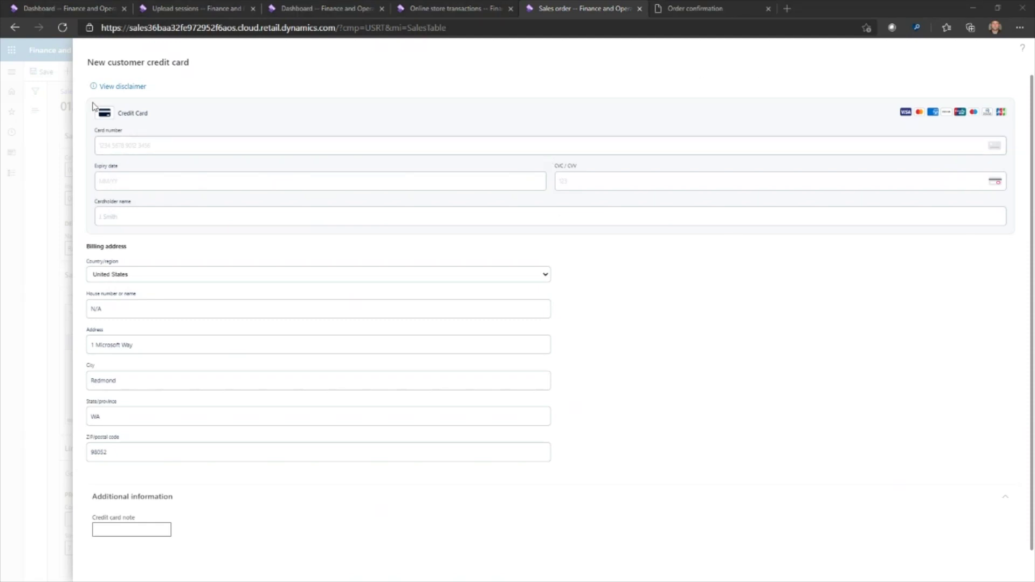
# Paste the Visa card number, enter expiry, security code and cardholder's name, and save the card
pyautogui.click(179, 151)
pyautogui.hotkey('ctrl', 'v')
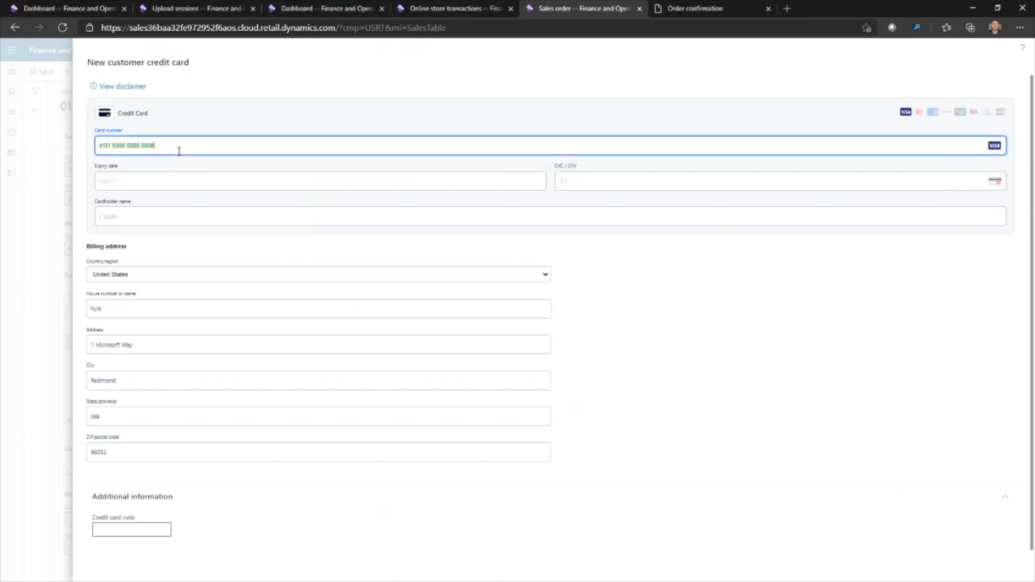
pyautogui.click(165, 181)
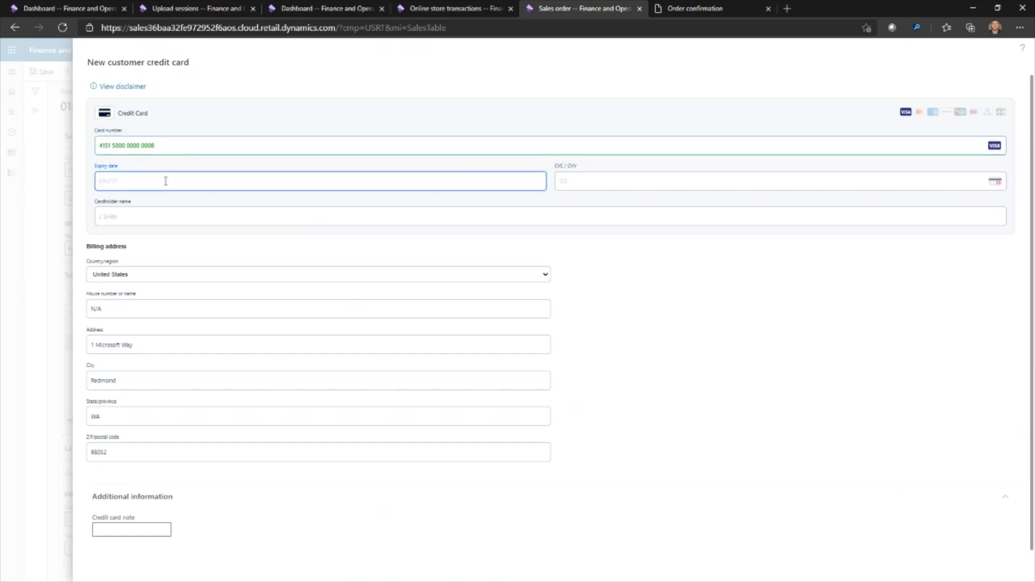
pyautogui.write('03/30')
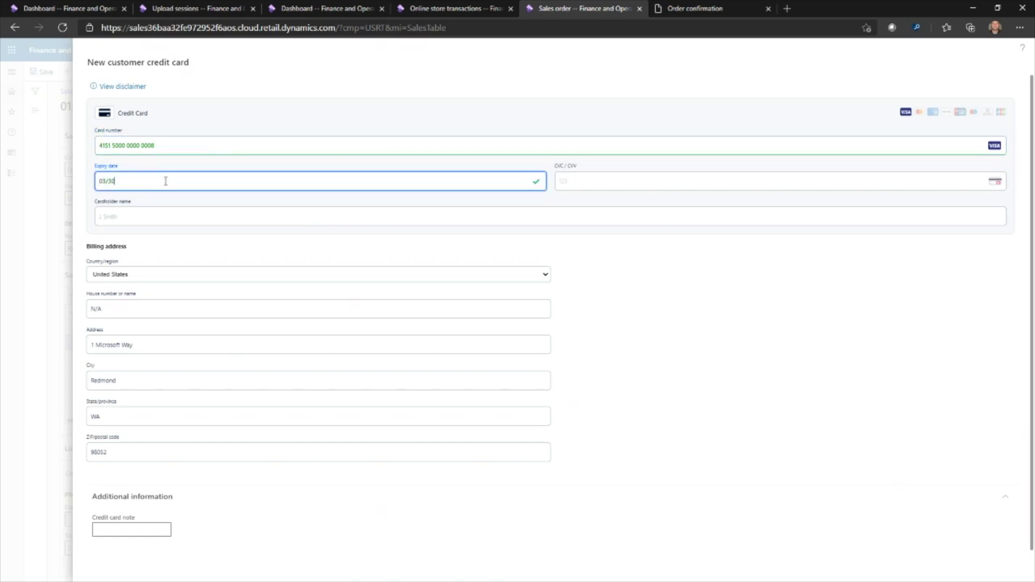
pyautogui.write('73')
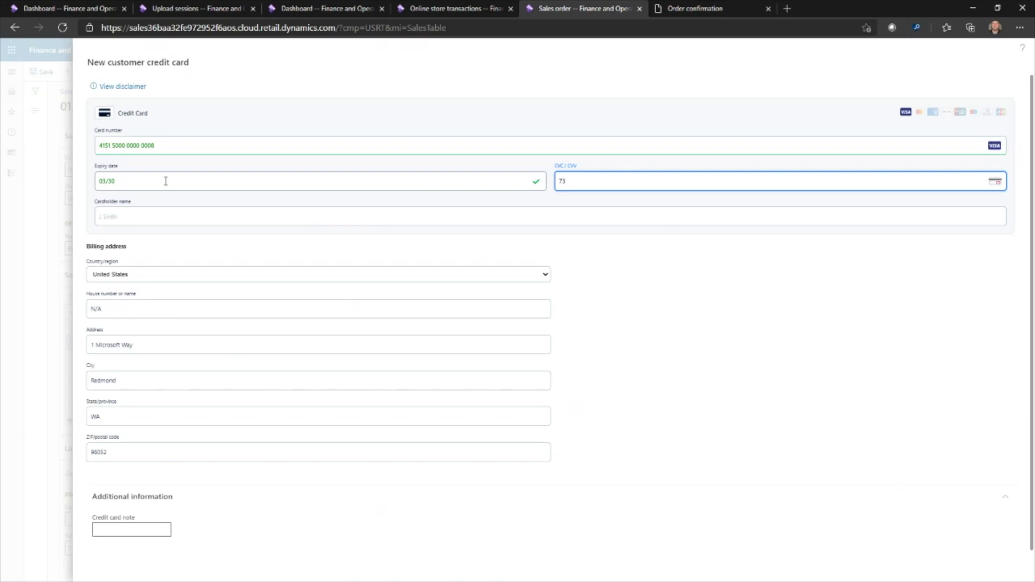
pyautogui.write('7')
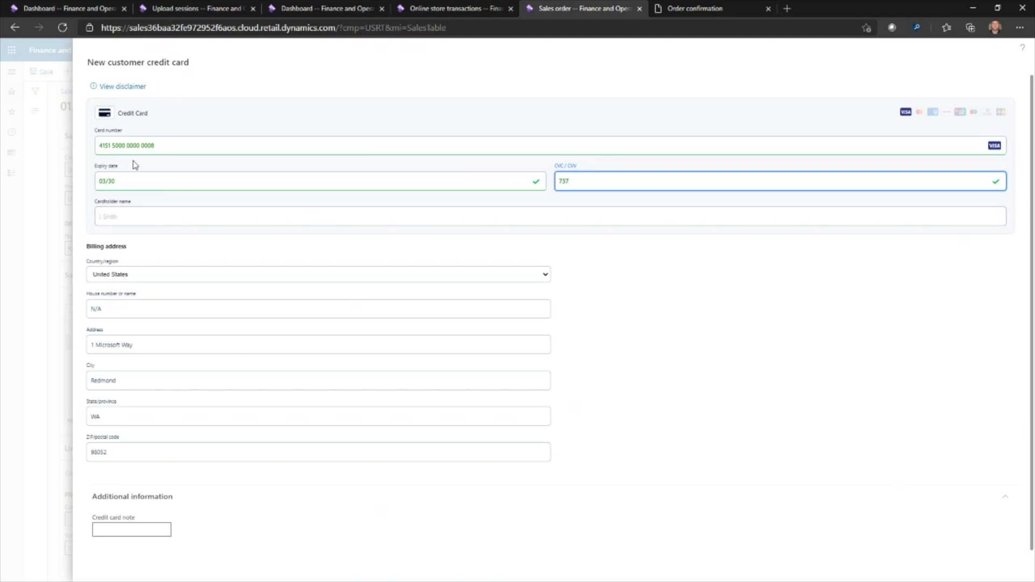
pyautogui.click(149, 213)
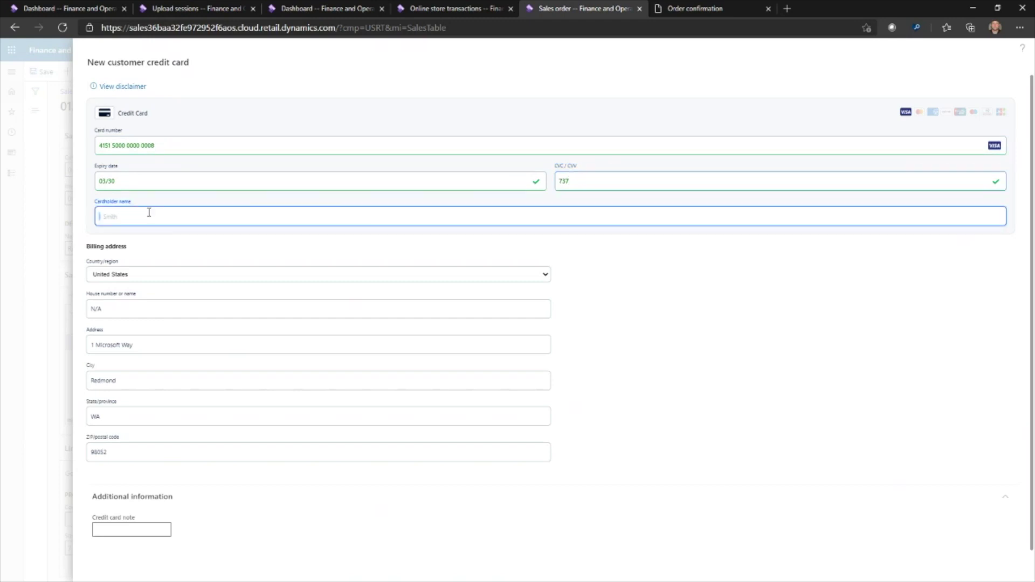
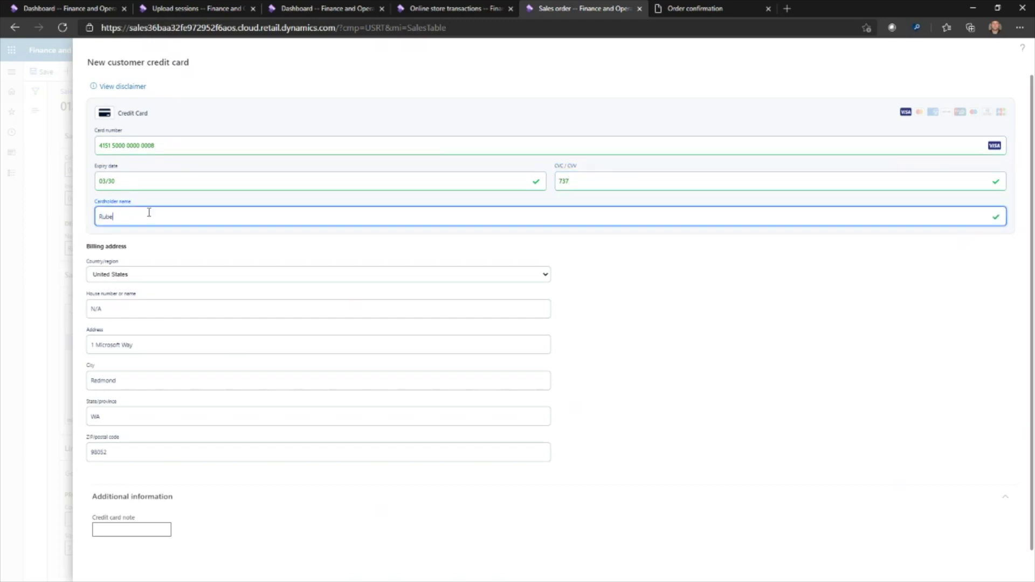
pyautogui.scroll(-1, 676, 339)
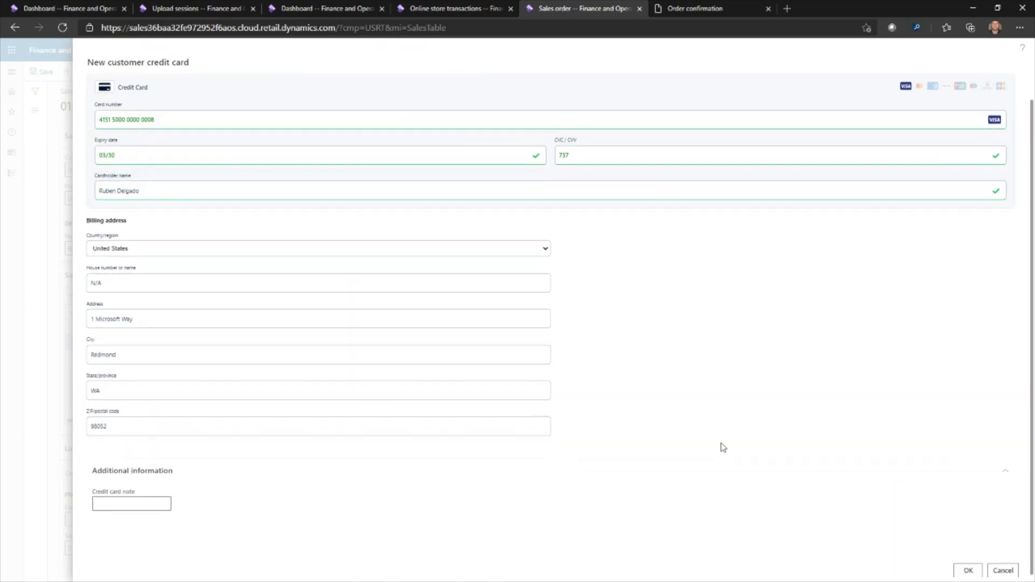
pyautogui.click(968, 571)
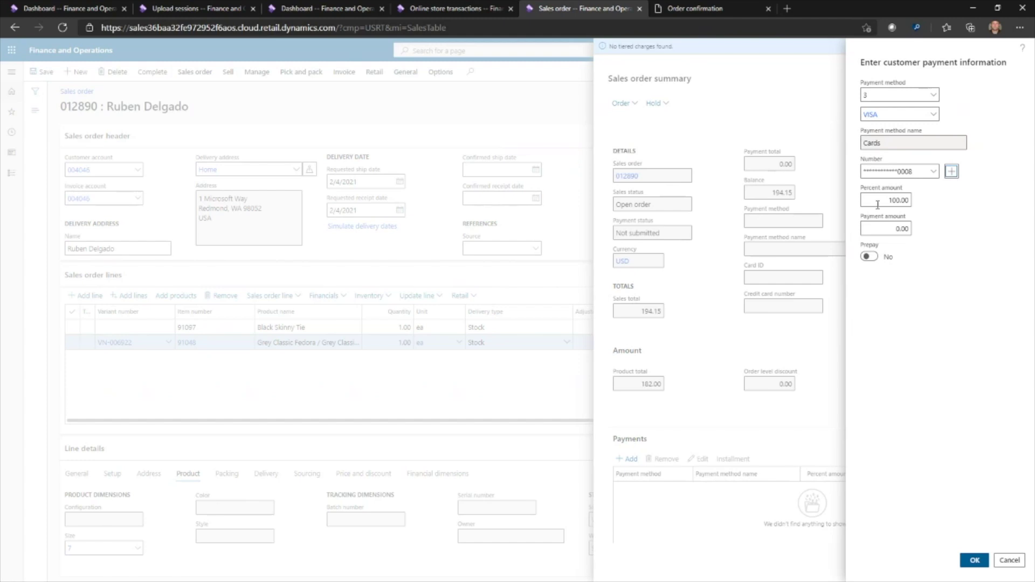
# Confirm the VISA payment with the saved card at 100 percent of the 194.15 balance
pyautogui.click(976, 562)
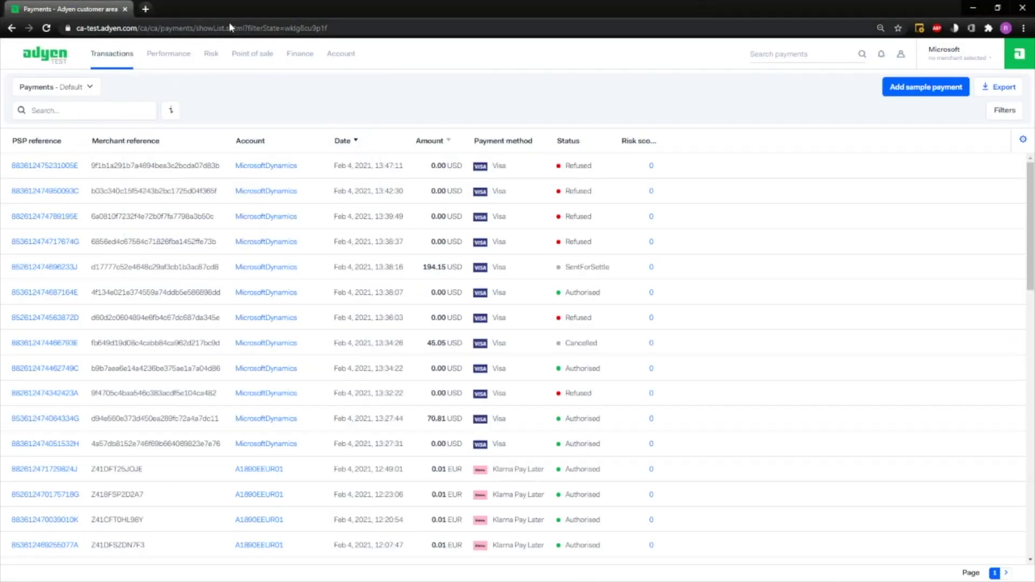
# Reload the Adyen payments page and log back in to the Test account
pyautogui.click(229, 28)
pyautogui.press('Return')
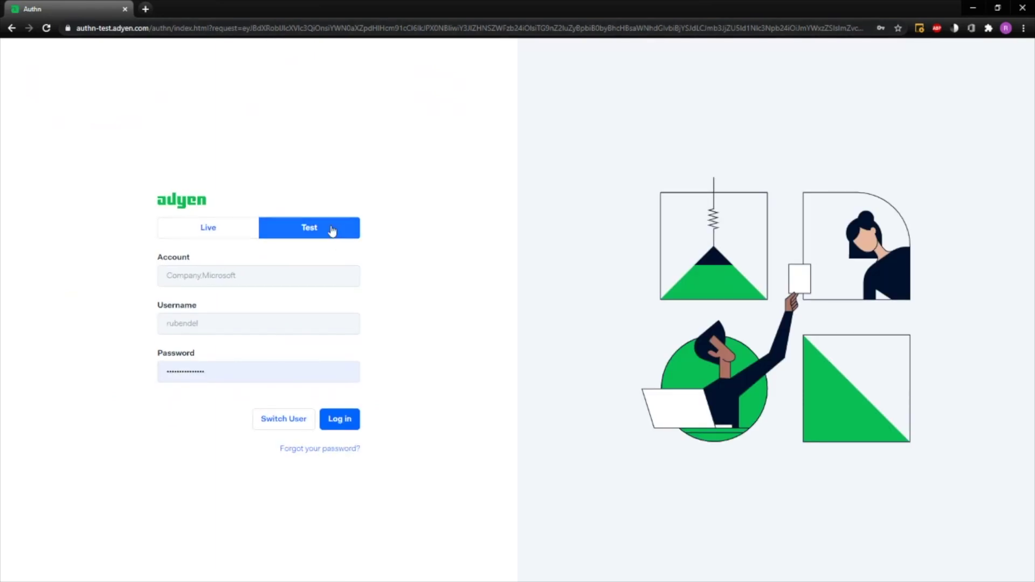
pyautogui.click(337, 419)
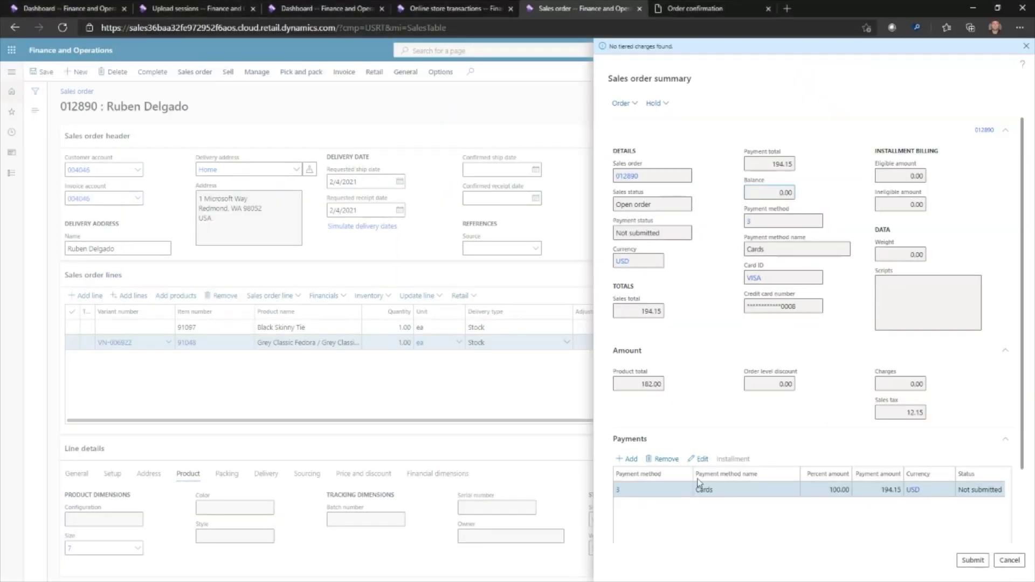
# Submit the 194.15 Cards payment line from the Sales order summary
pyautogui.click(973, 560)
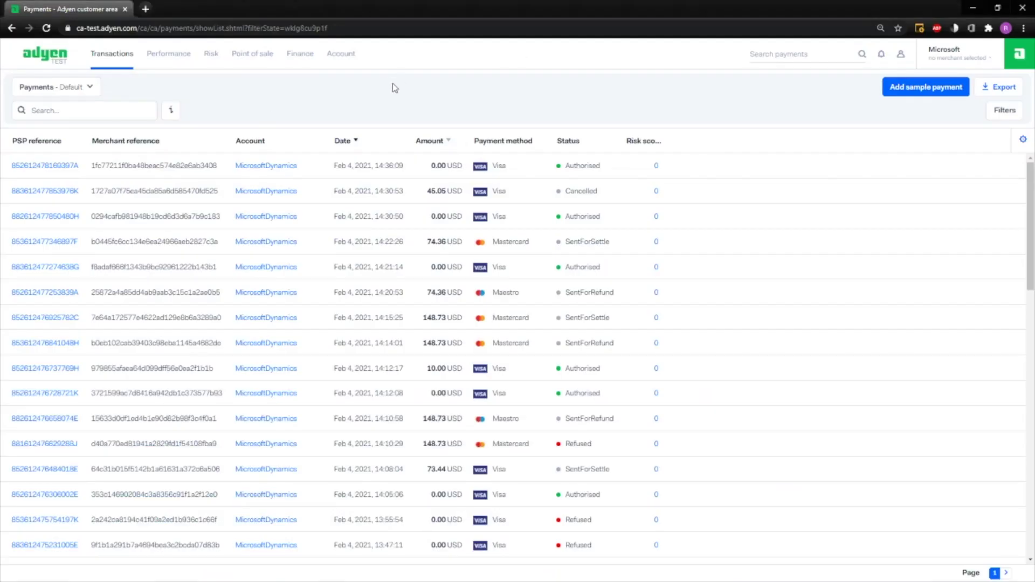
# Reload the Adyen payments list twice, then switch through Finance and Operations to Retail Modern POS
pyautogui.click(514, 36)
pyautogui.press('Return')
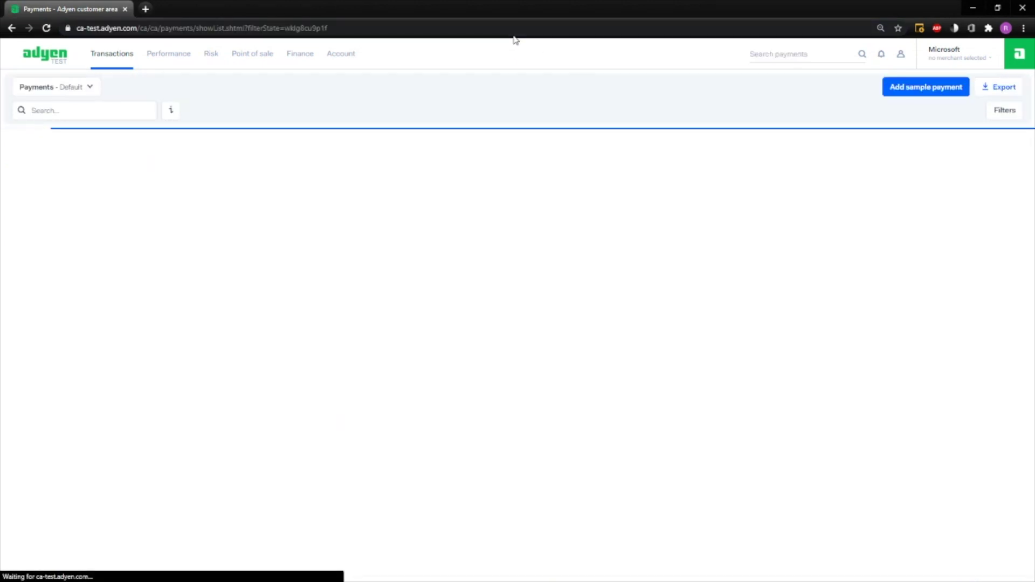
pyautogui.click(404, 28)
pyautogui.press('Return')
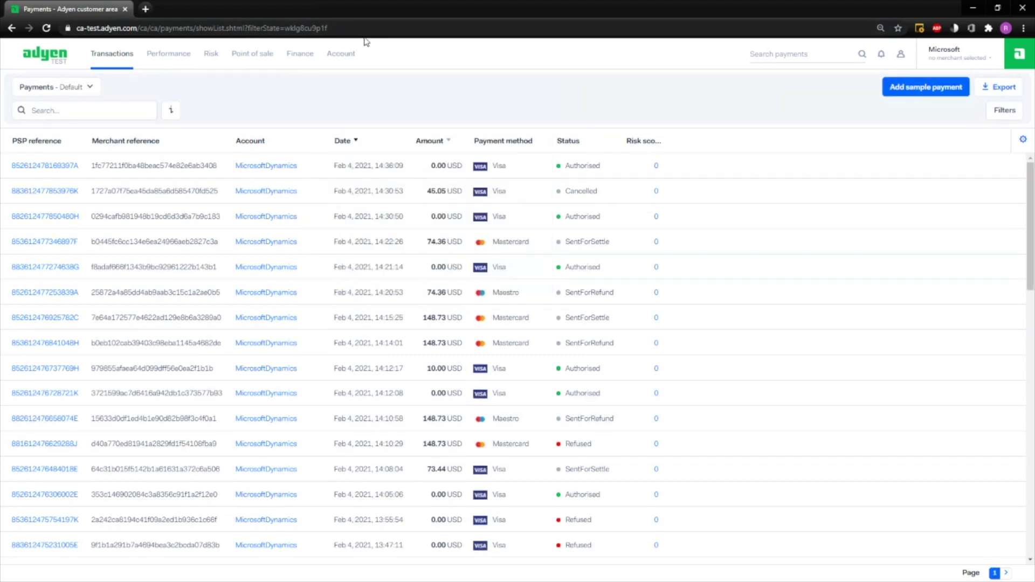
pyautogui.hotkey('alt', 'Tab')
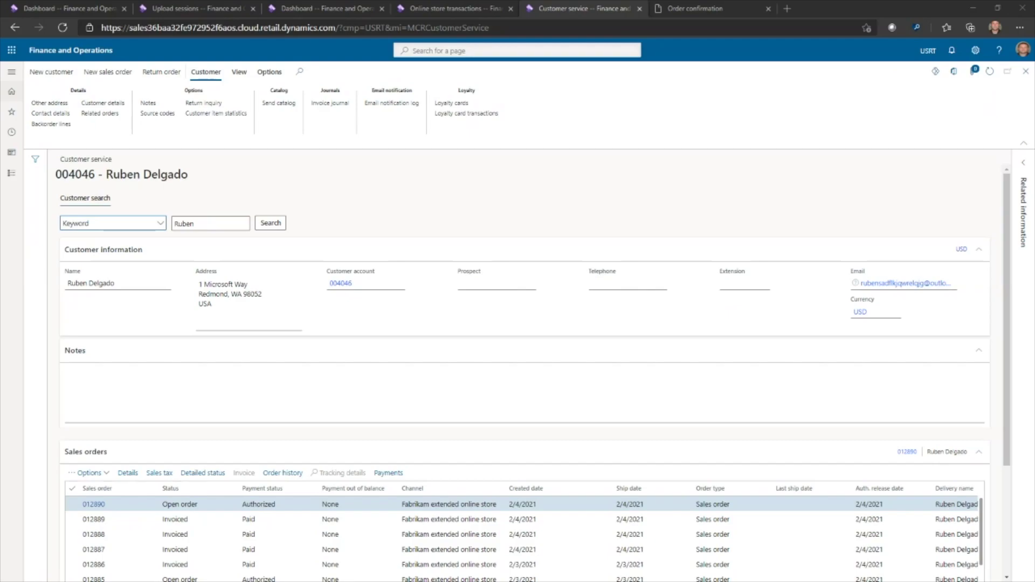
pyautogui.hotkey('alt', 'Tab')
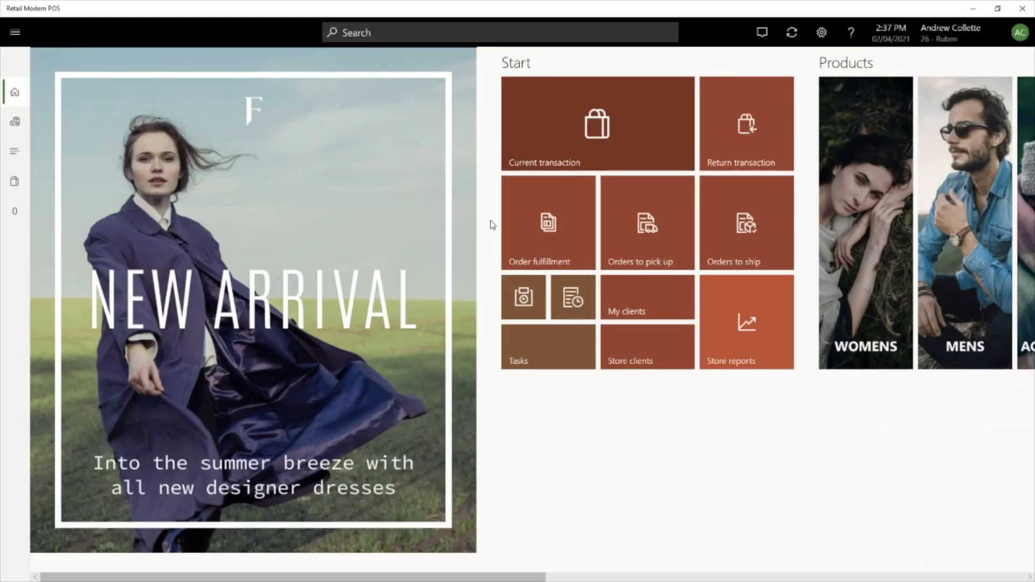
# Search recalled orders in Current transaction, filtered by the customer's name
pyautogui.click(525, 142)
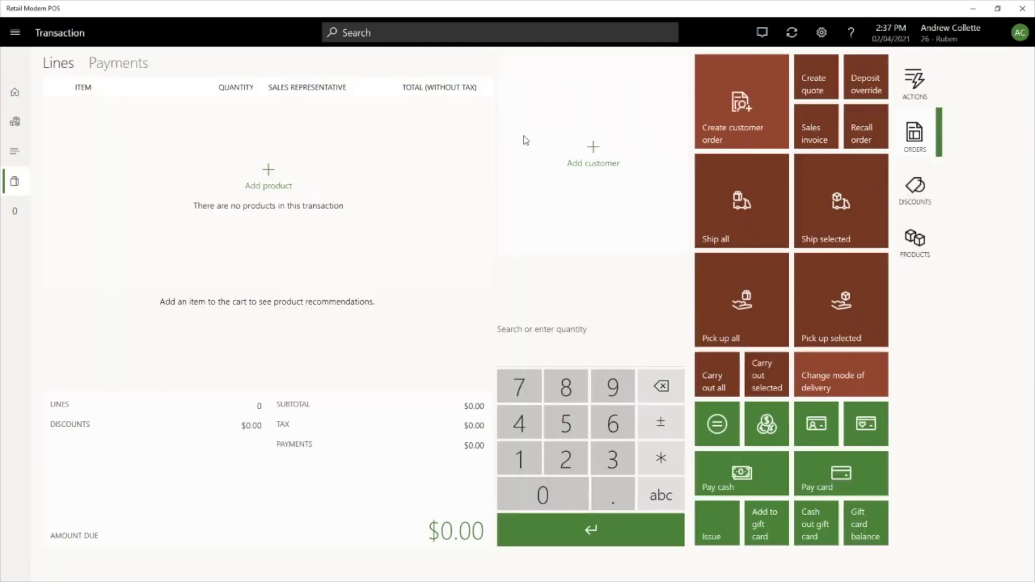
pyautogui.click(851, 117)
pyautogui.click(871, 66)
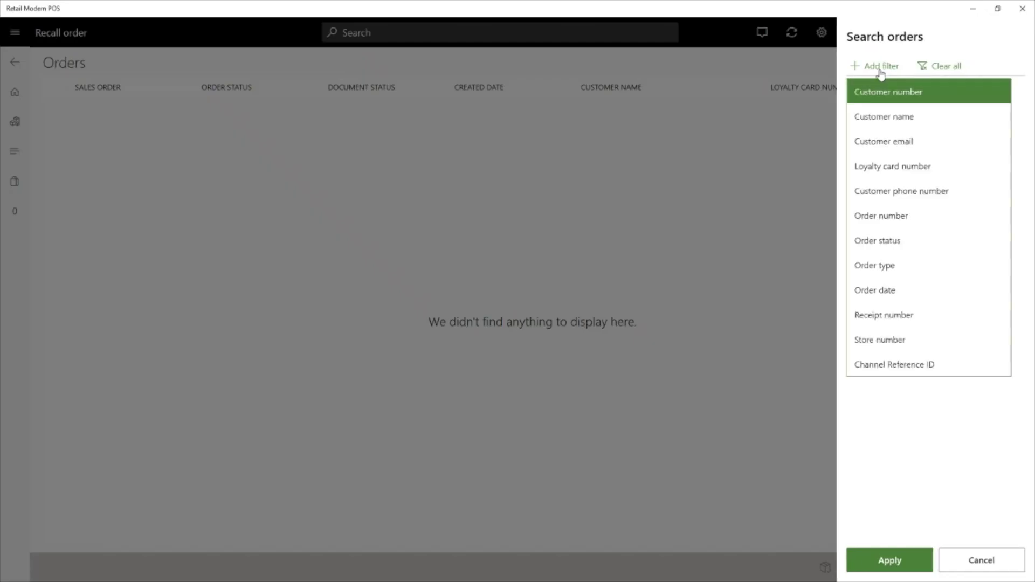
pyautogui.click(883, 120)
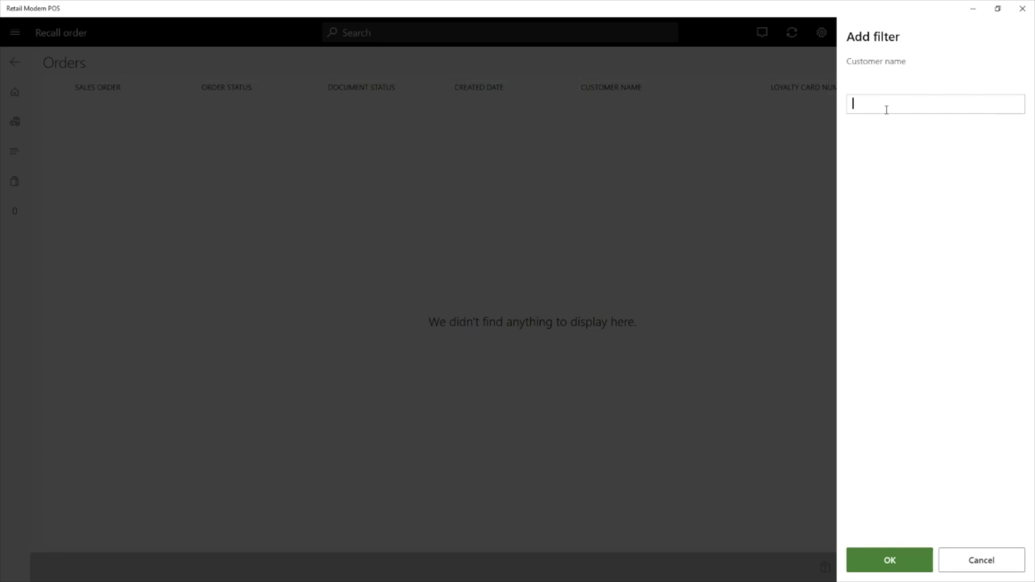
pyautogui.write('Ruben')
pyautogui.press('Return')
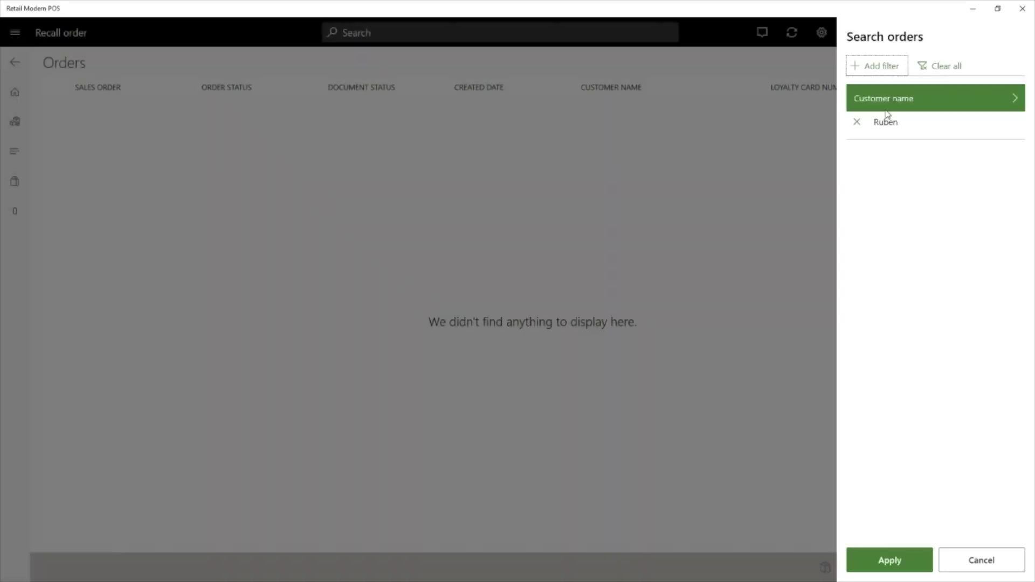
pyautogui.click(871, 565)
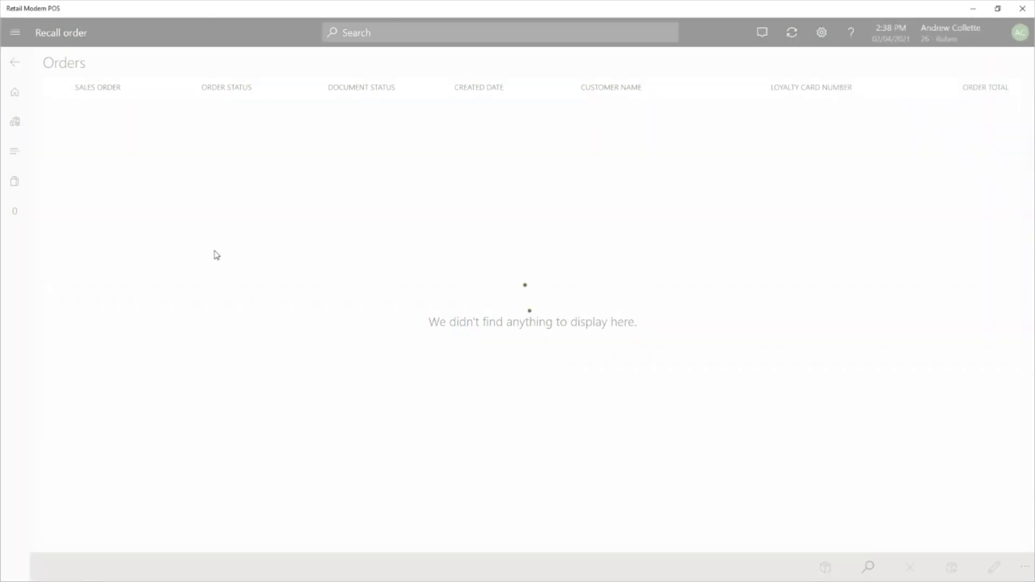
# Check the Created order 012890 and choose Pick up from the fulfilment options
pyautogui.click(122, 119)
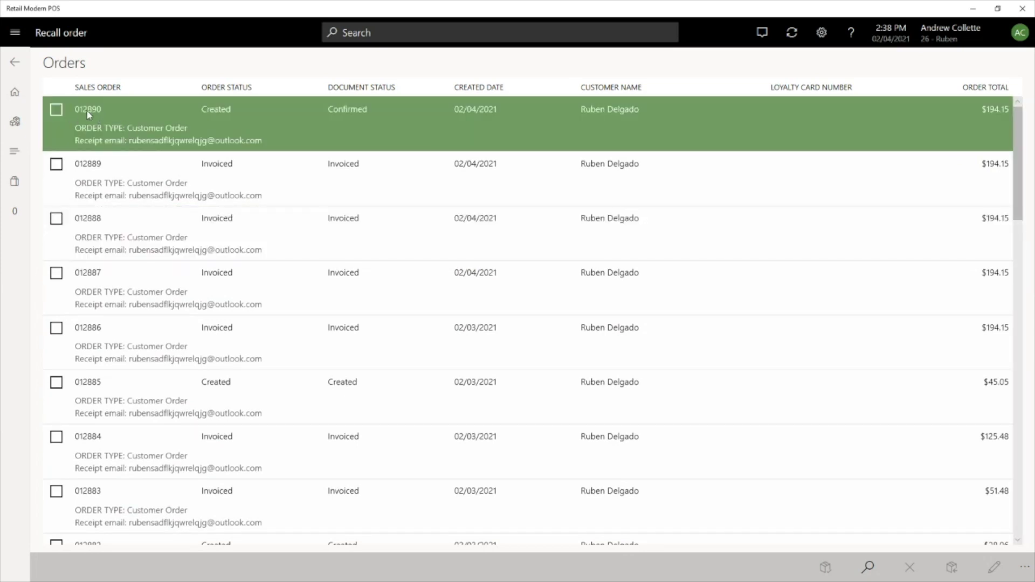
pyautogui.click(58, 111)
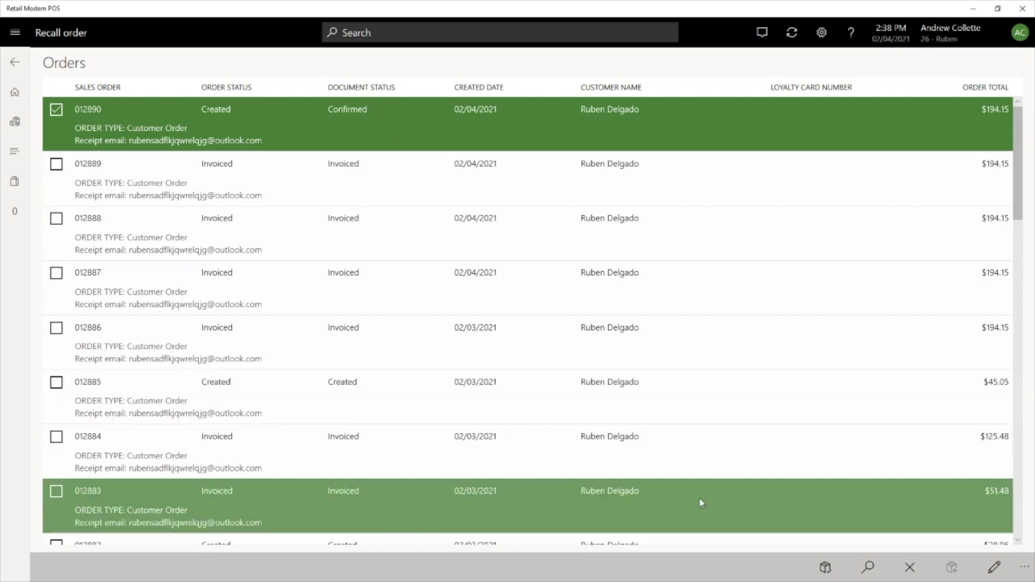
pyautogui.click(825, 566)
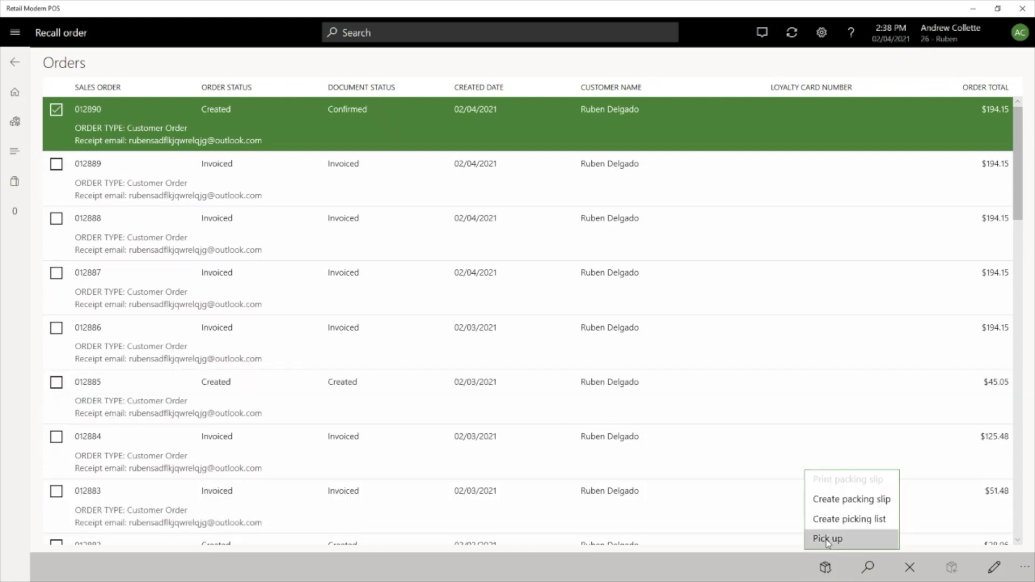
pyautogui.click(828, 539)
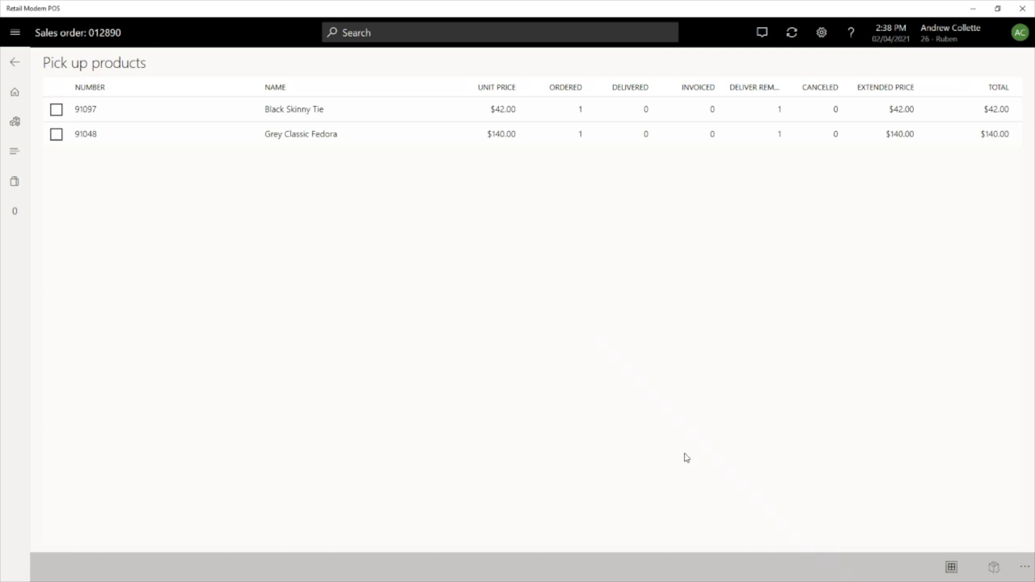
# Pick up the Black Skinny Tie and Grey Classic Fedora using the order's existing card payment
pyautogui.click(214, 111)
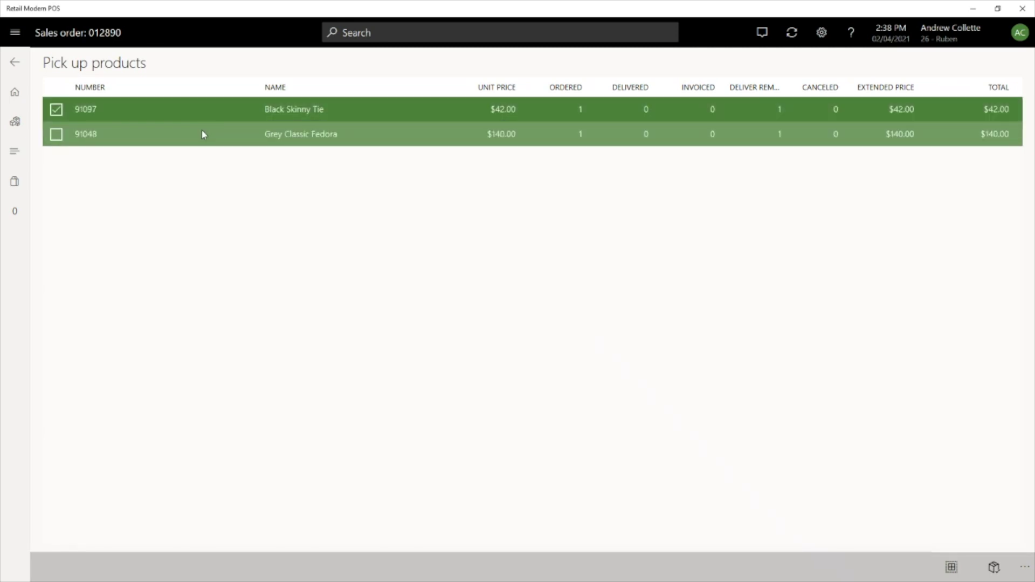
pyautogui.click(203, 134)
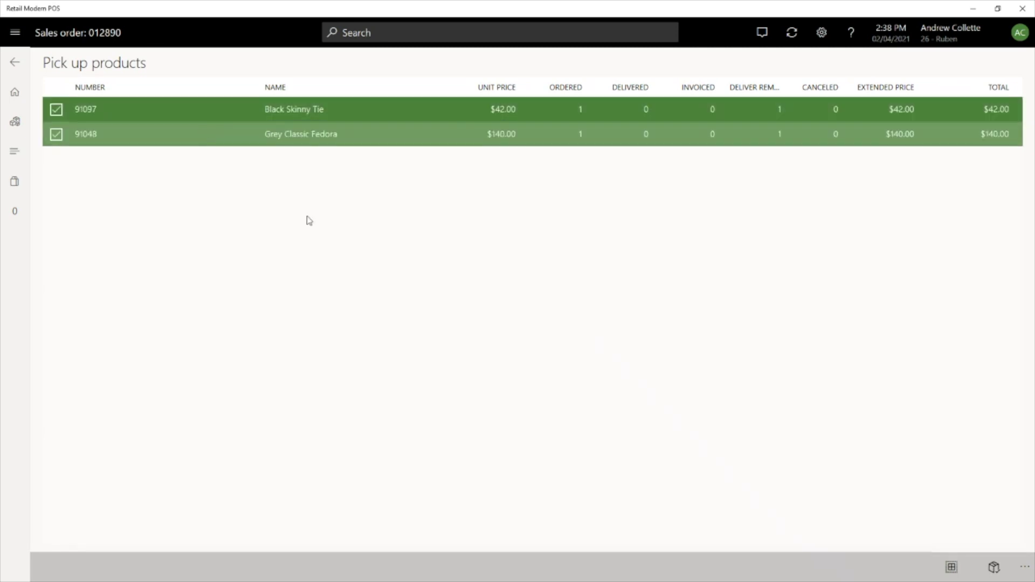
pyautogui.click(994, 568)
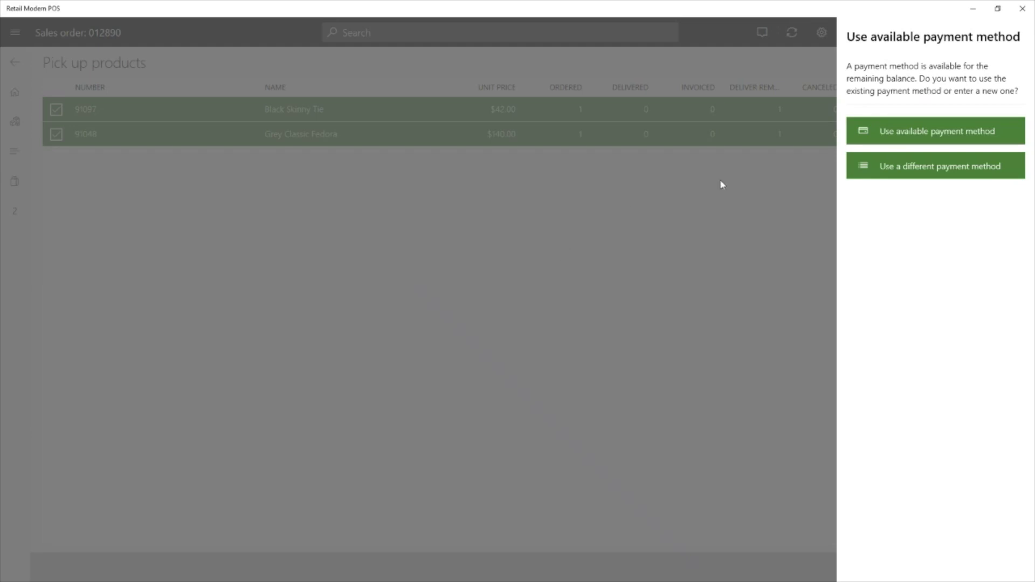
pyautogui.click(874, 130)
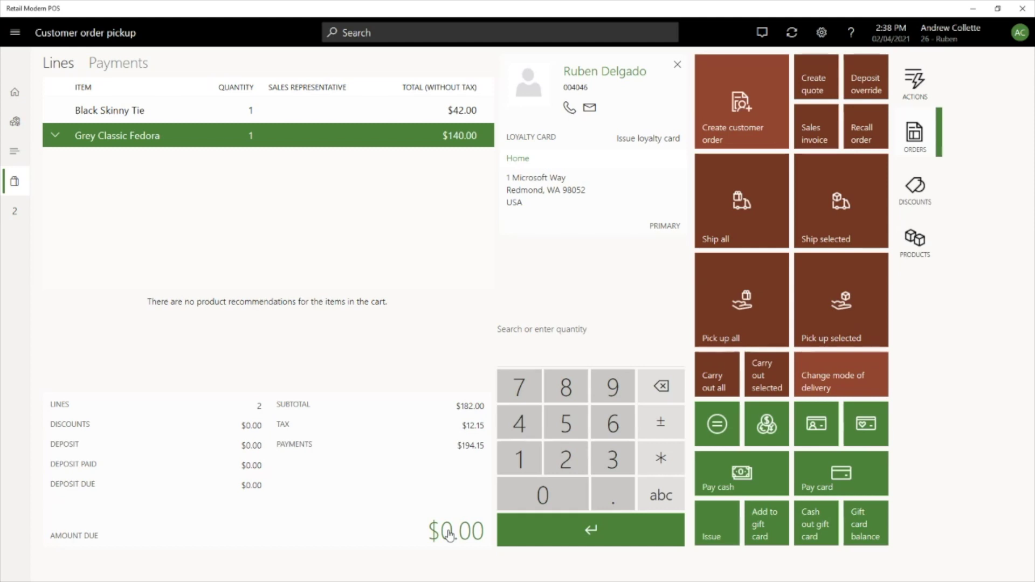
pyautogui.click(449, 536)
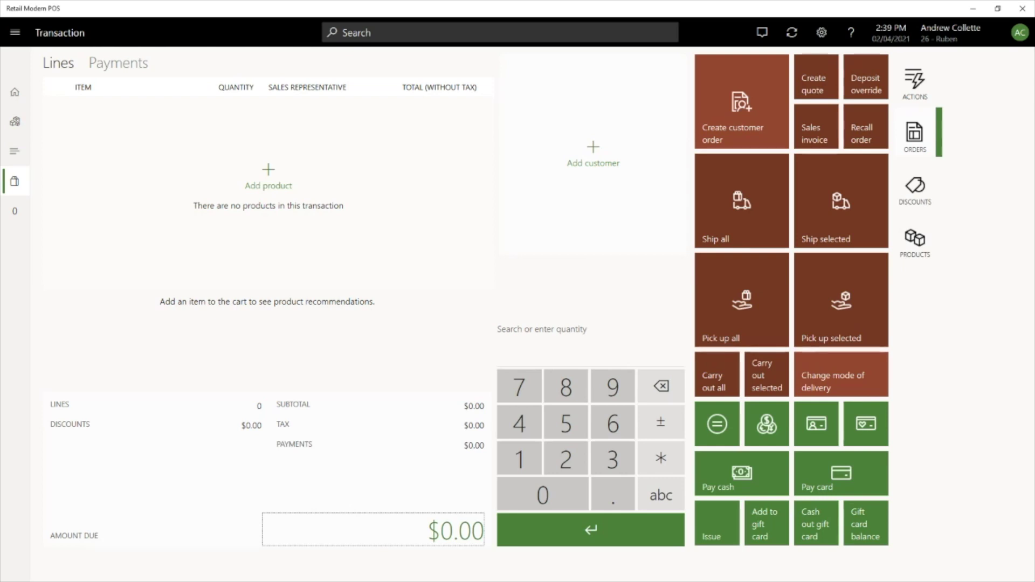
pyautogui.hotkey('alt', 'Tab')
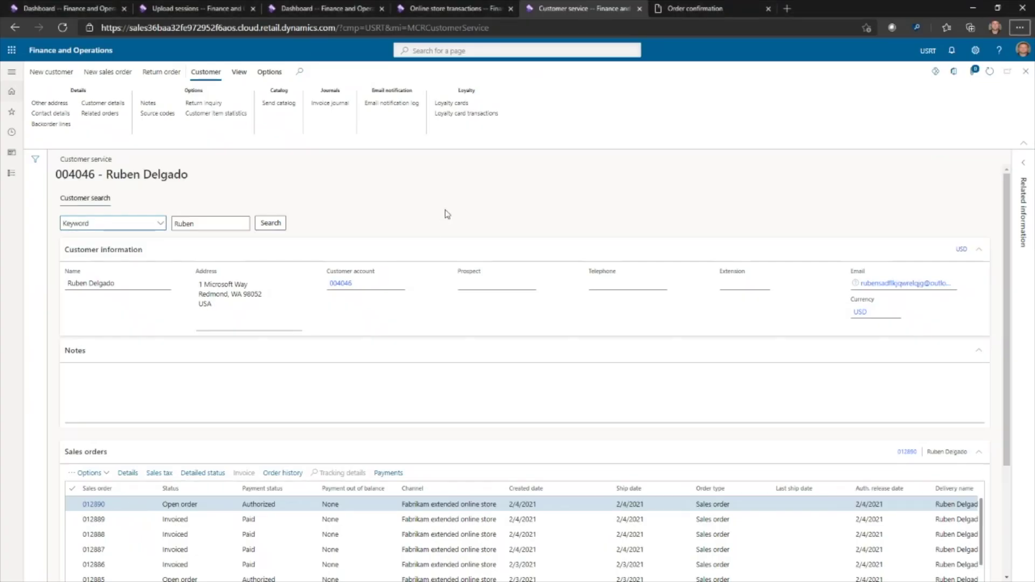
# Select the picked-up order in Customer service, then switch to the Adyen window
pyautogui.click(173, 502)
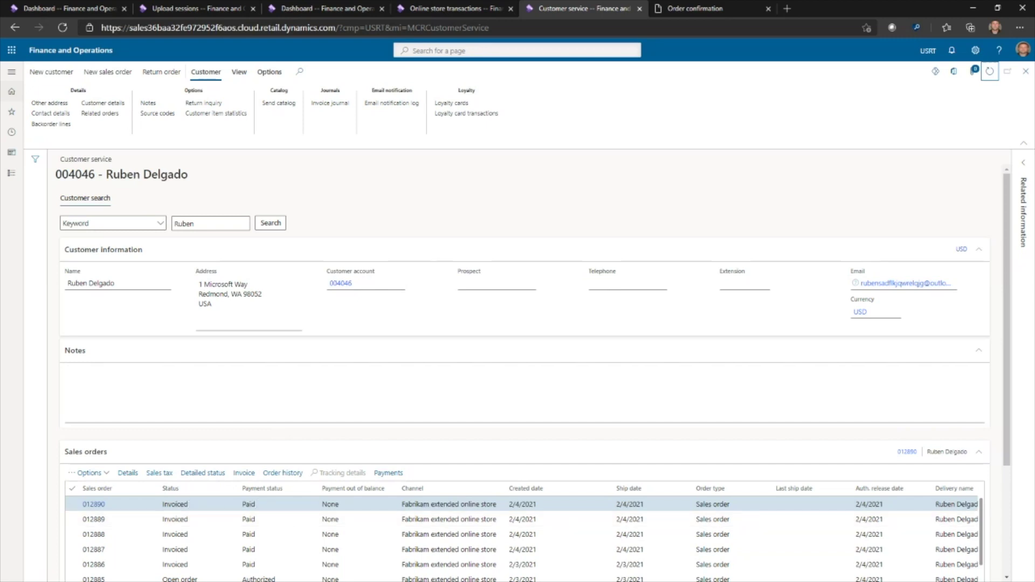
pyautogui.hotkey('alt', 'Tab')
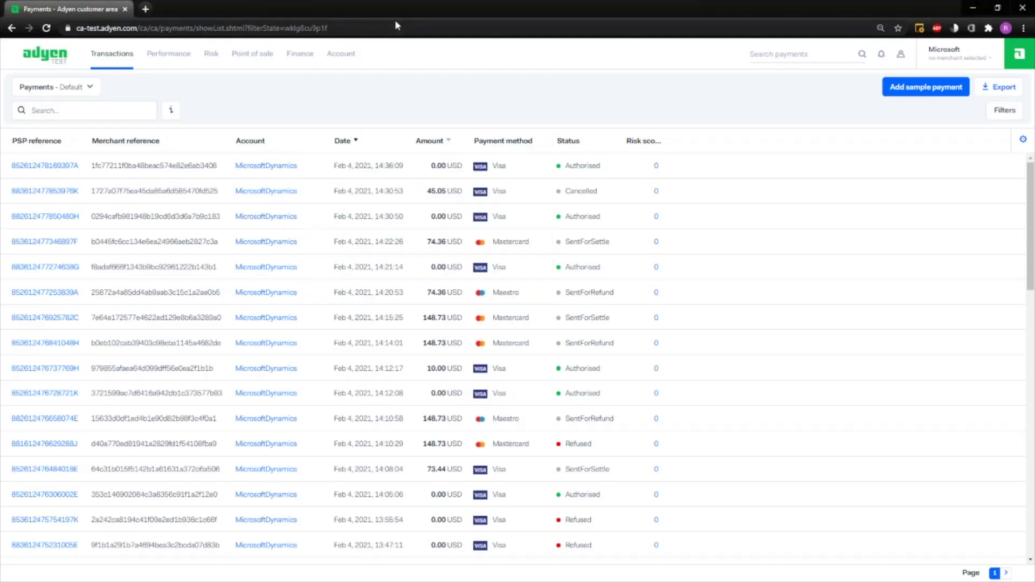
# Refresh the Adyen list and open the 194.15 USD Visa Authorised payment's details
pyautogui.press('F5')
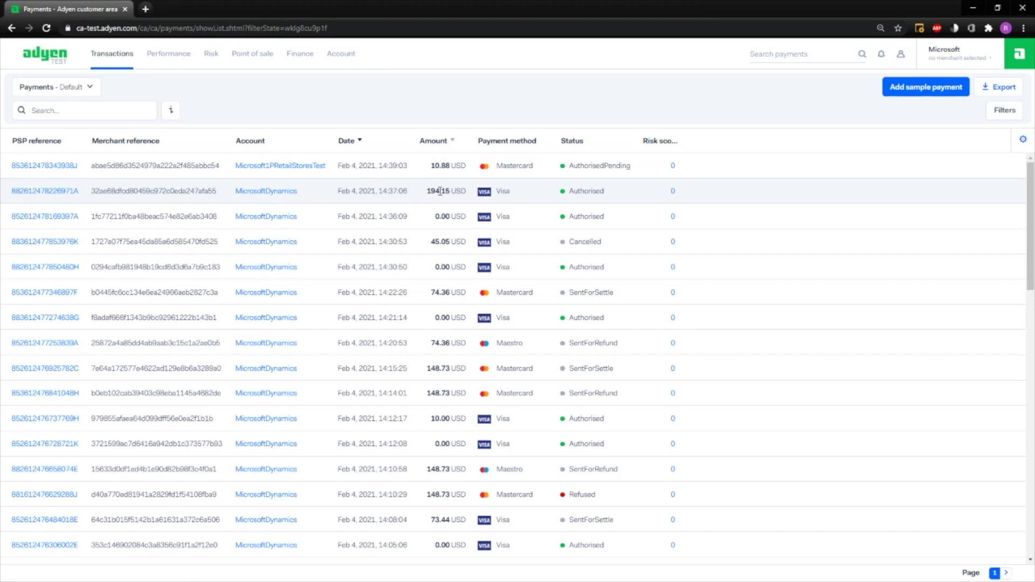
pyautogui.click(65, 195)
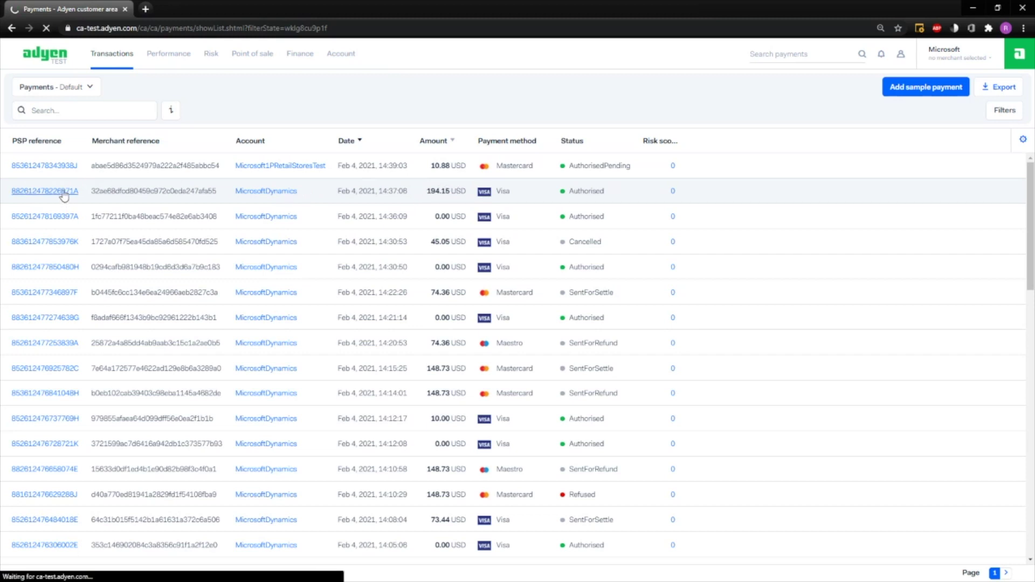